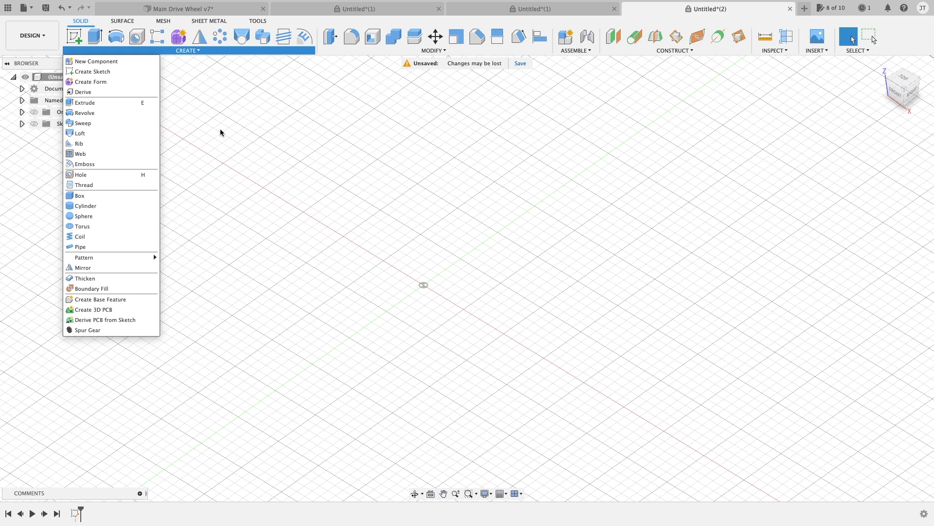
Start a box on the horizontal origin plane with one corner at the origin and a 30 by 35 mm base
click(103, 197)
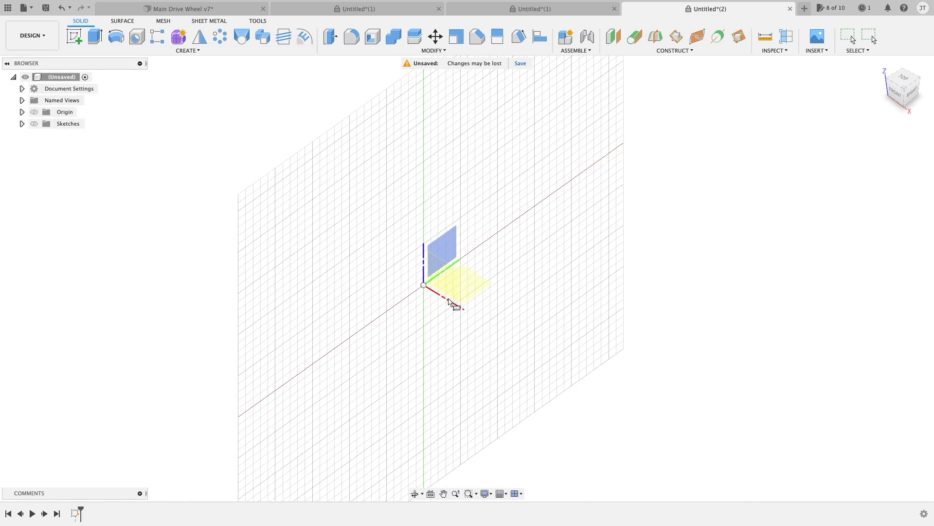
click(467, 292)
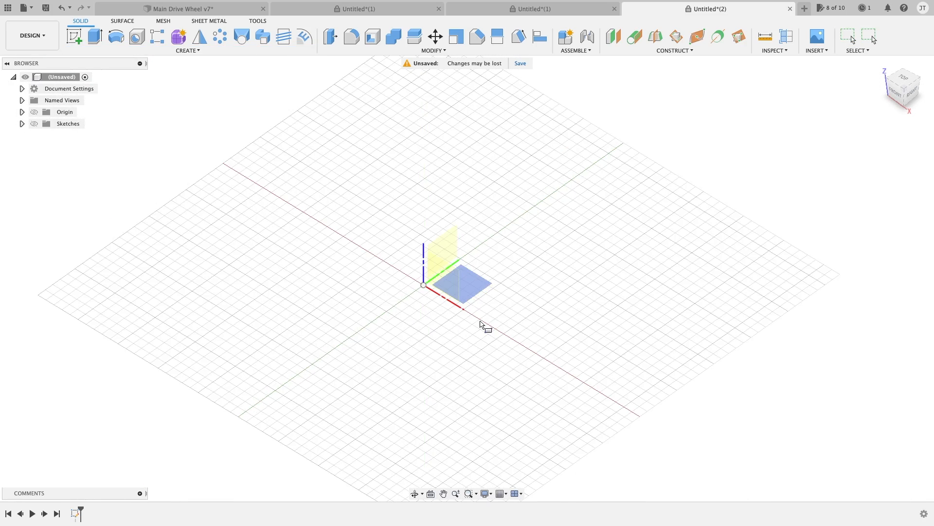
click(475, 288)
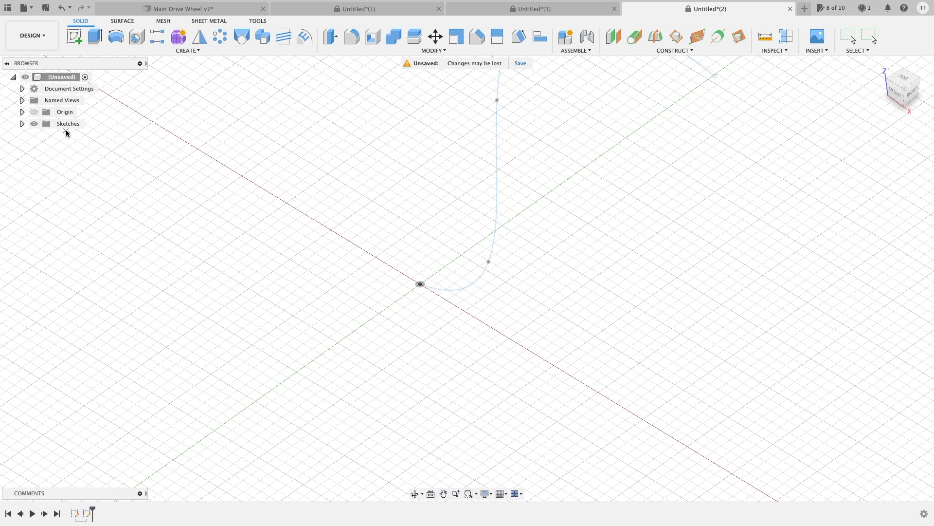
scroll(446, 283, up, 4)
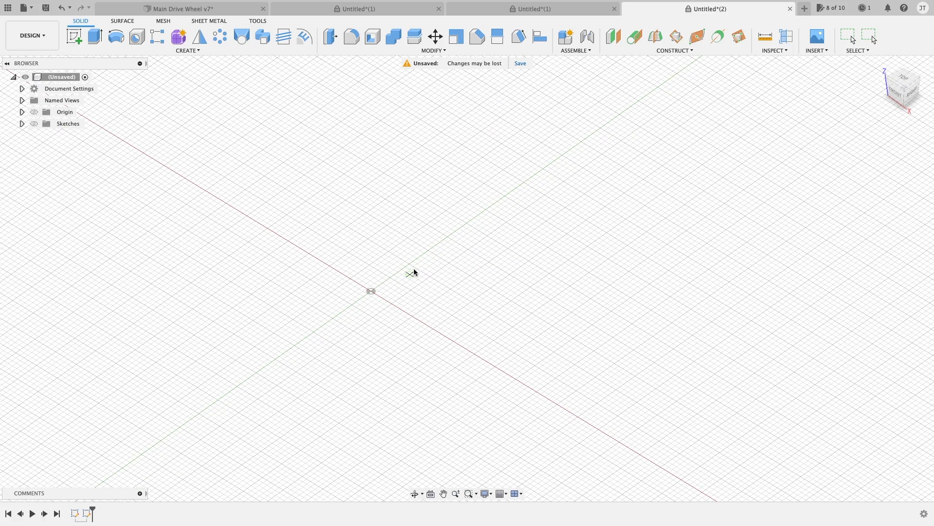
click(371, 291)
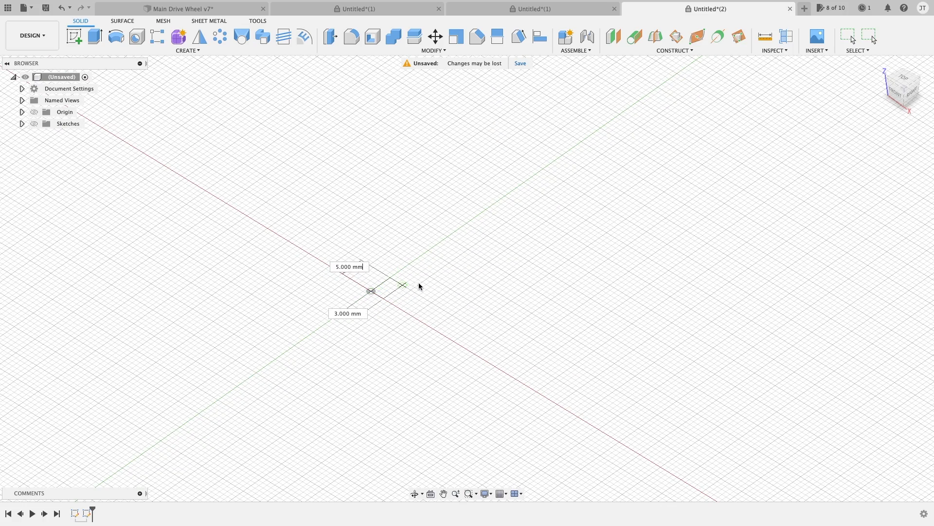
click(630, 271)
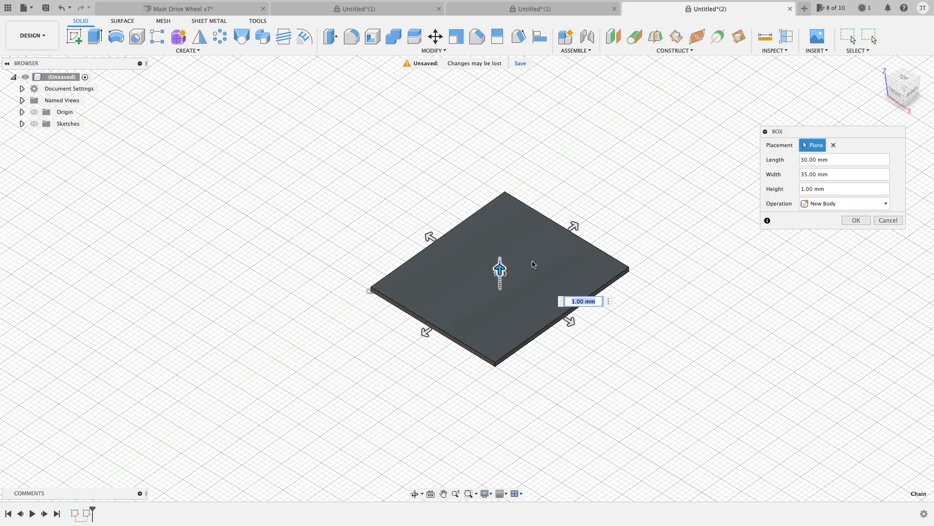
Resize the box preview to 32 mm long, 44 mm wide and 15 mm high
middle_drag(623, 290, 564, 284)
scroll(463, 270, up, 3)
drag(428, 264, 433, 183)
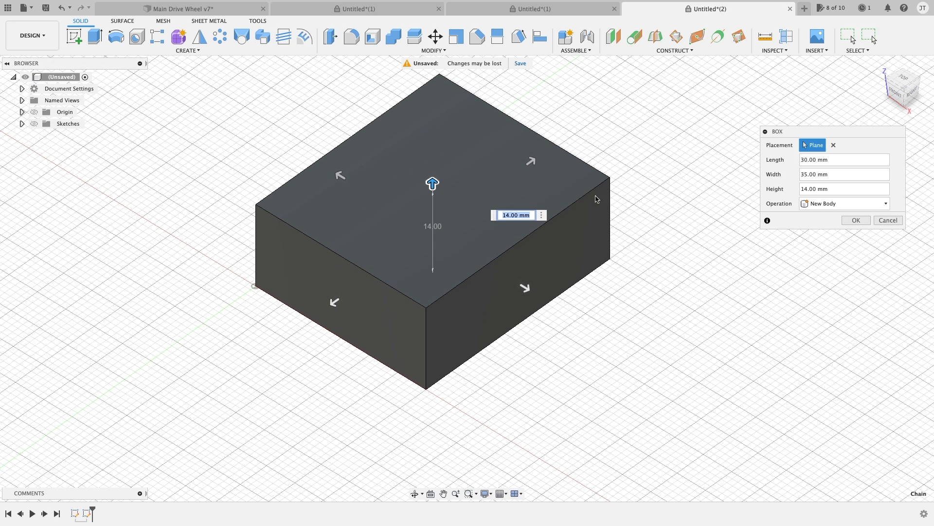
mouse_move(525, 287)
mouse_down()
mouse_move(546, 304)
mouse_move(448, 245)
mouse_move(594, 327)
mouse_move(456, 264)
mouse_move(537, 294)
mouse_up()
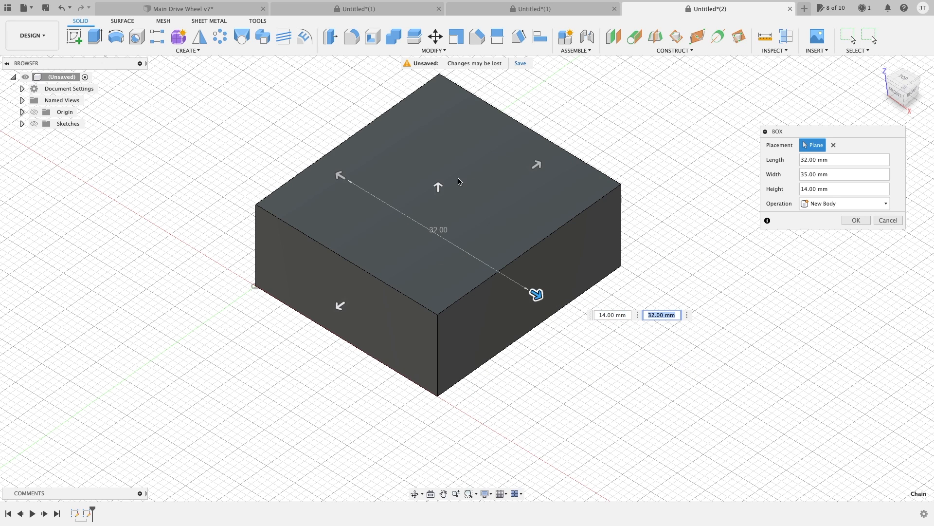
drag(440, 190, 411, 217)
drag(339, 303, 356, 291)
drag(537, 167, 599, 117)
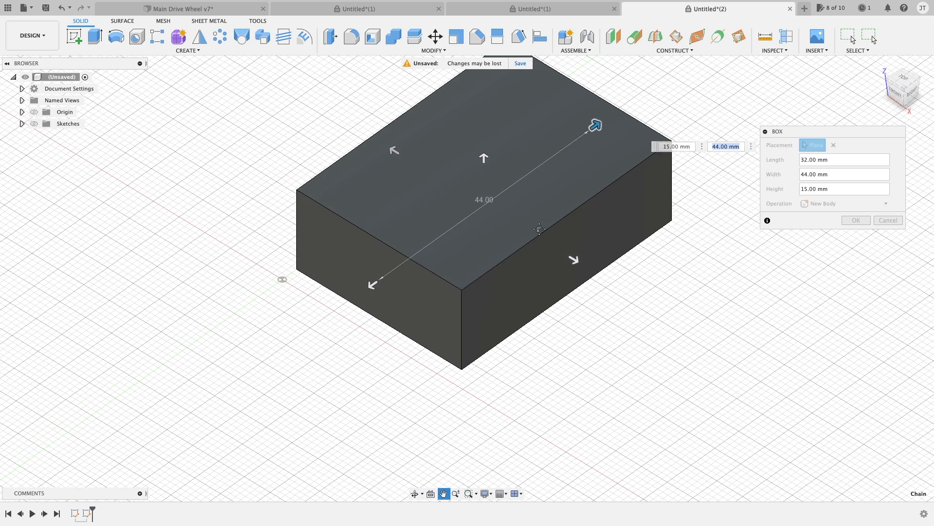
Review the operation options for the box, keep New Body, and cancel the box
key(Tab)
click(807, 204)
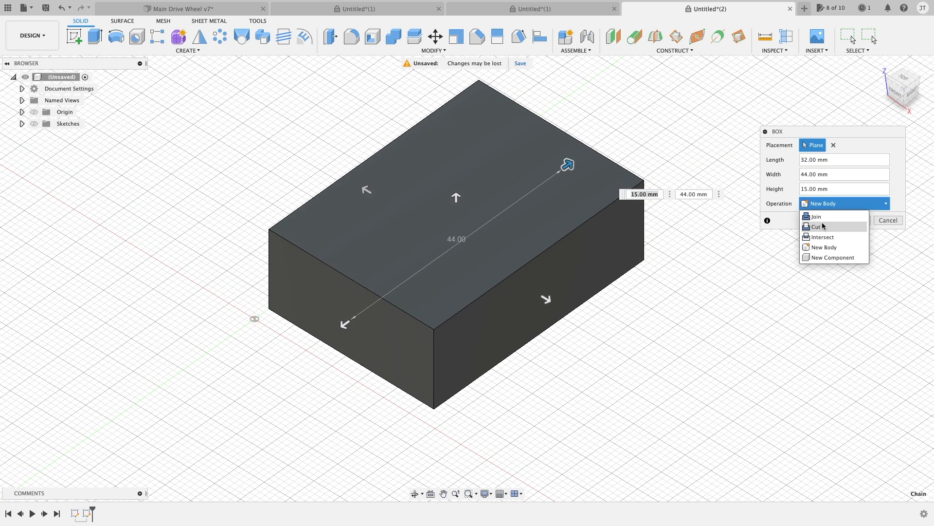
click(797, 320)
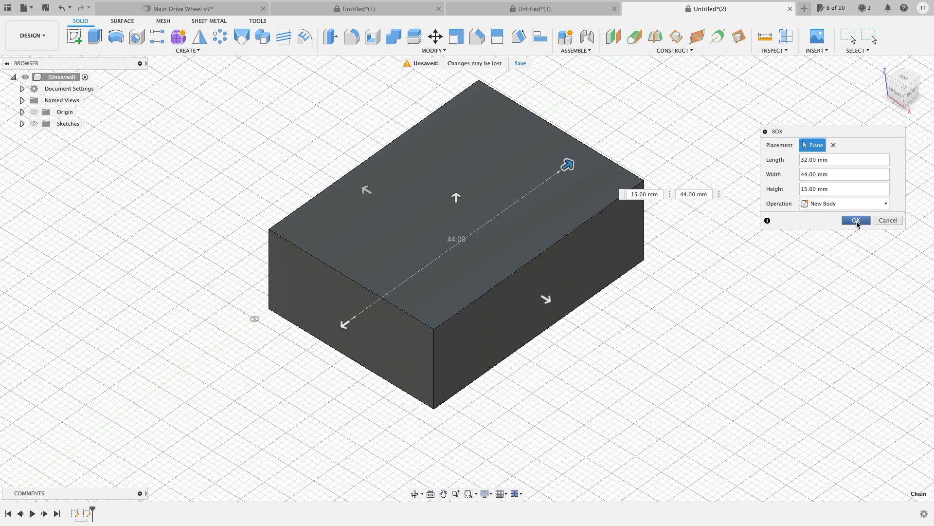
click(887, 220)
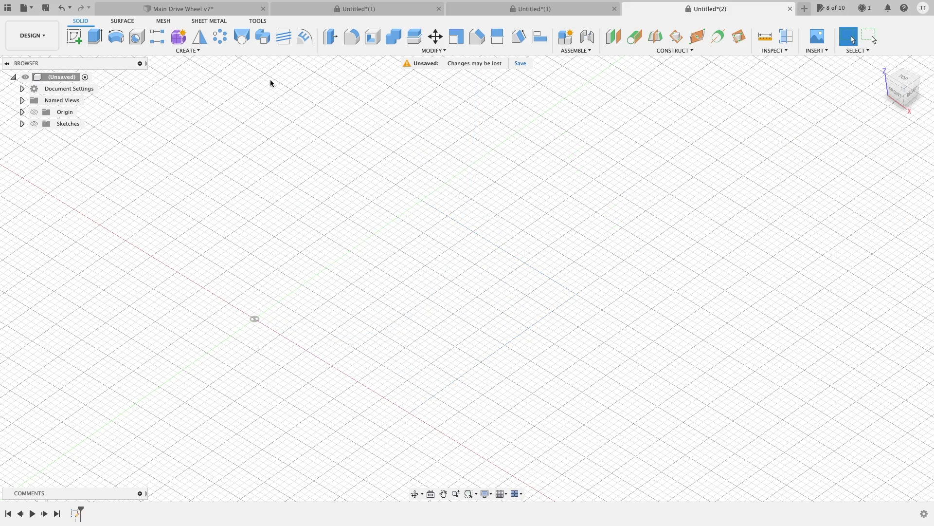
Start a cylinder on the horizontal origin plane, centred on the origin, with a diameter of about 34 mm
click(184, 51)
click(94, 216)
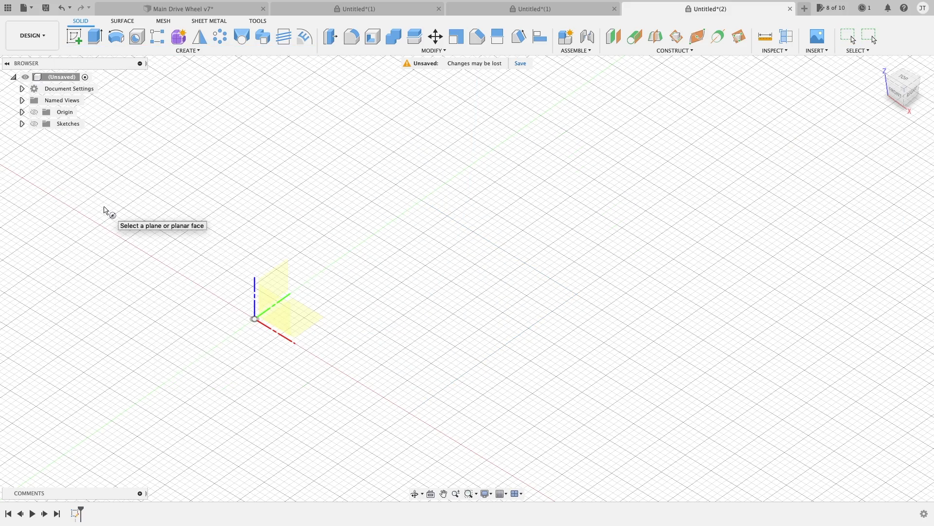
click(298, 331)
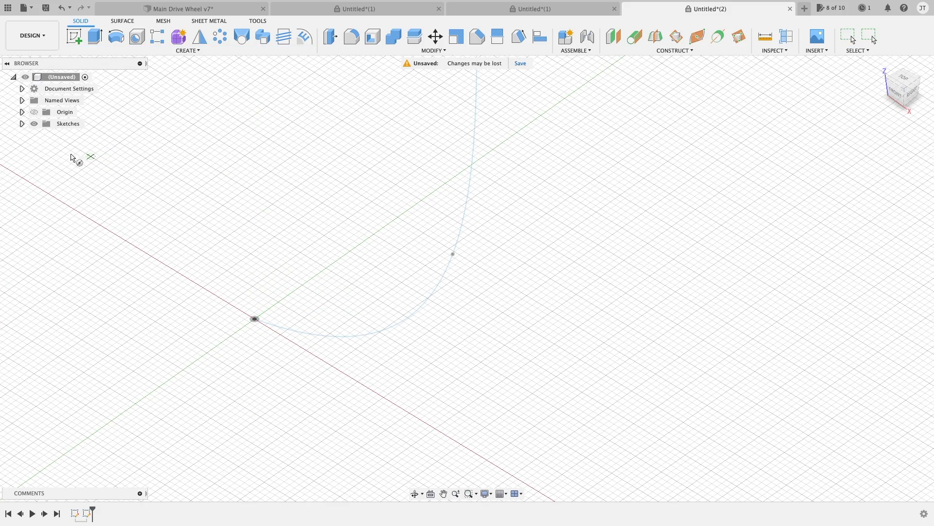
click(256, 317)
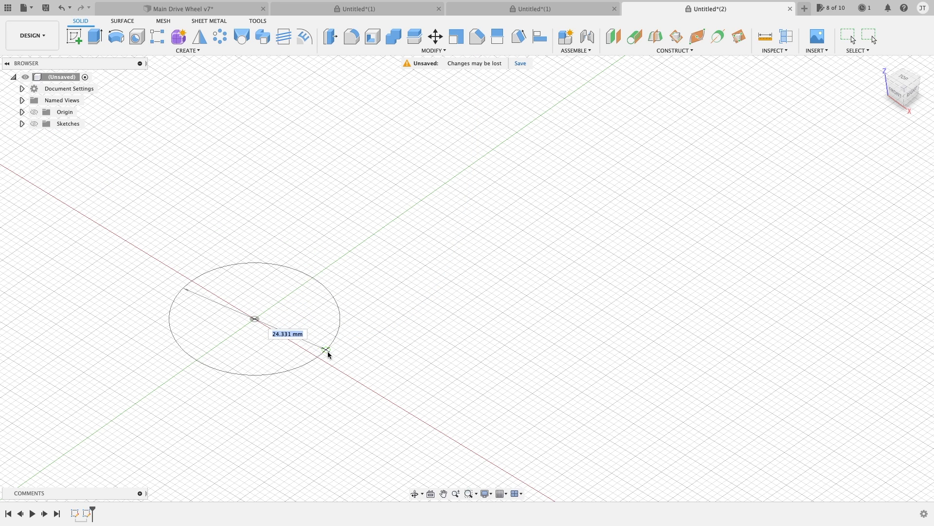
click(344, 369)
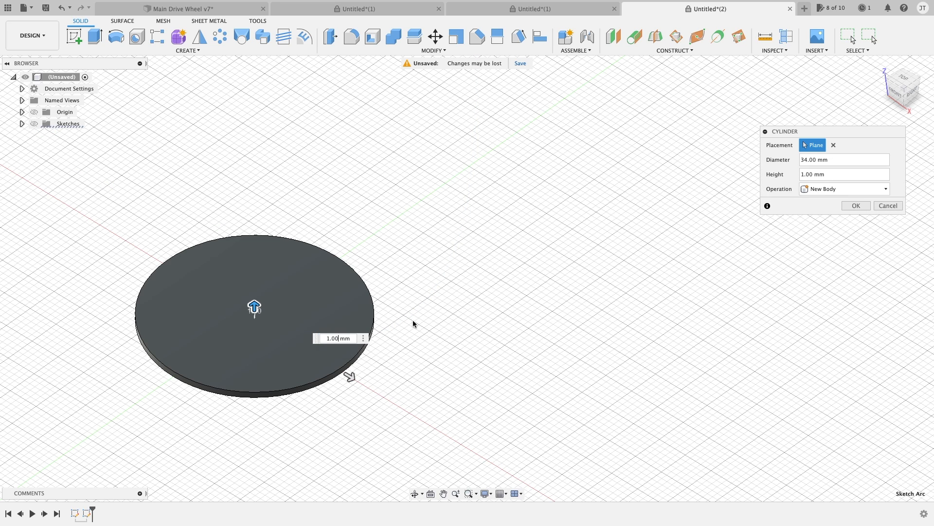
Resize the cylinder preview to a height of 42 mm and a diameter of 14 mm
middle_drag(393, 303, 532, 255)
drag(396, 264, 397, 122)
scroll(409, 211, down, 2)
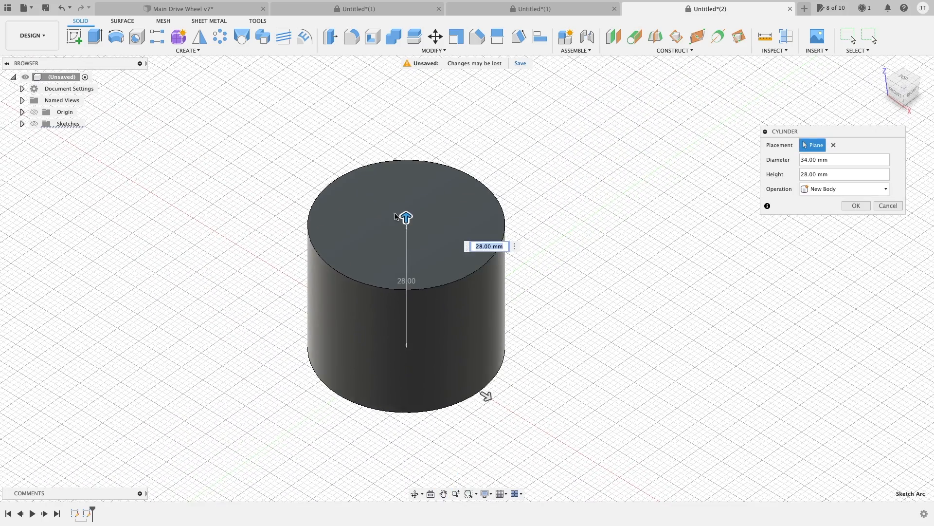
drag(410, 219, 409, 175)
drag(489, 397, 455, 393)
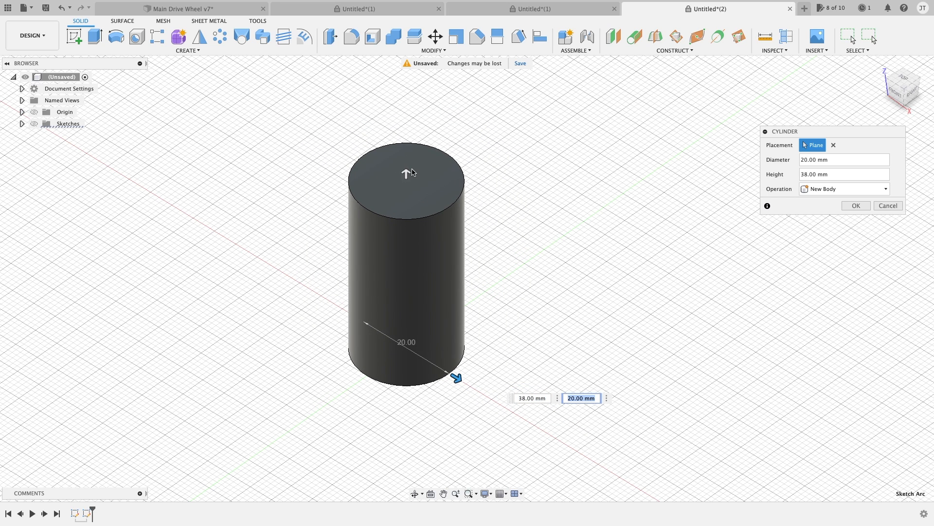
mouse_move(407, 174)
mouse_down()
mouse_move(408, 129)
mouse_move(408, 208)
mouse_move(407, 156)
mouse_up()
drag(471, 397, 447, 368)
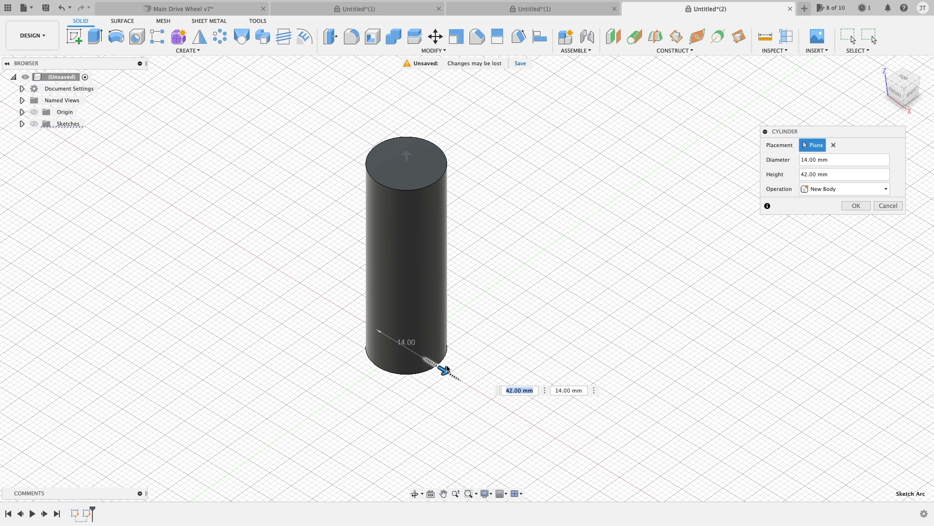
Review the operation options for the cylinder, keep New Body, and cancel the cylinder
click(831, 188)
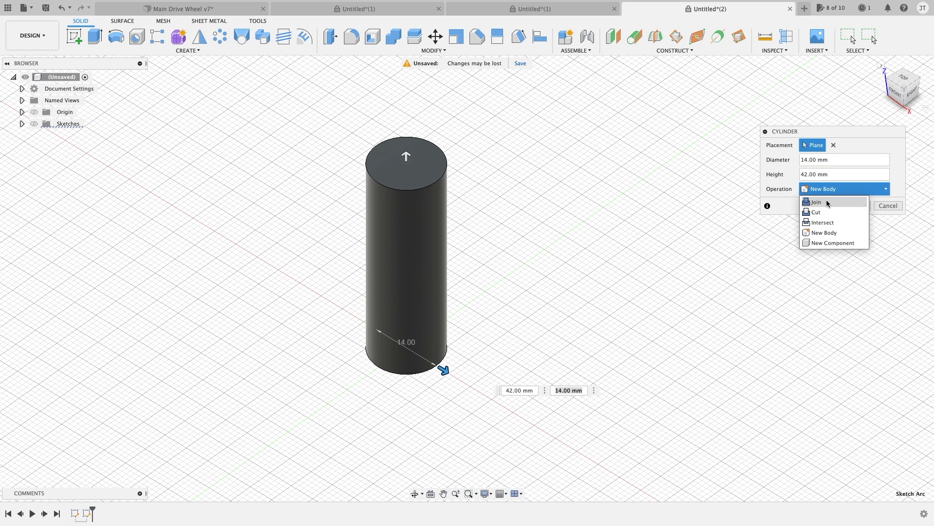
click(798, 273)
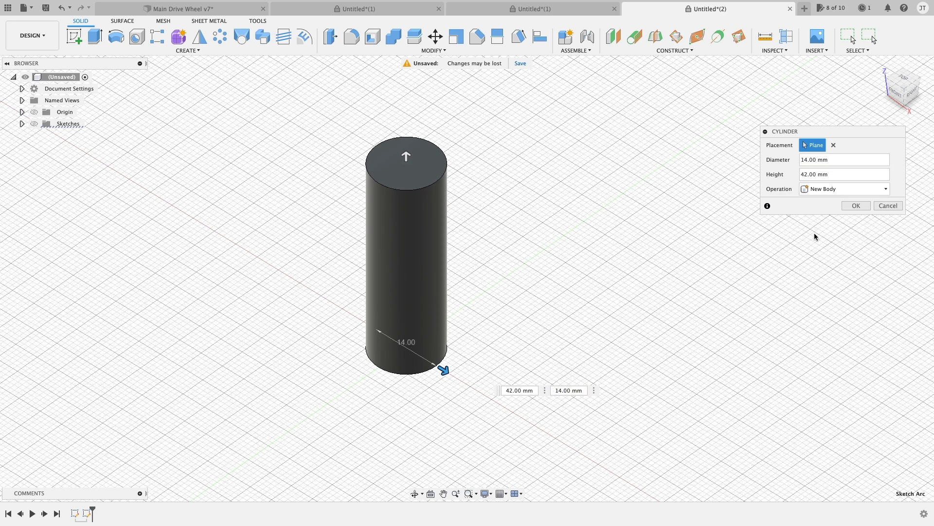
click(889, 206)
Preview a sphere centred on the origin, enlarge it to a 43 mm diameter, and cancel it
click(187, 50)
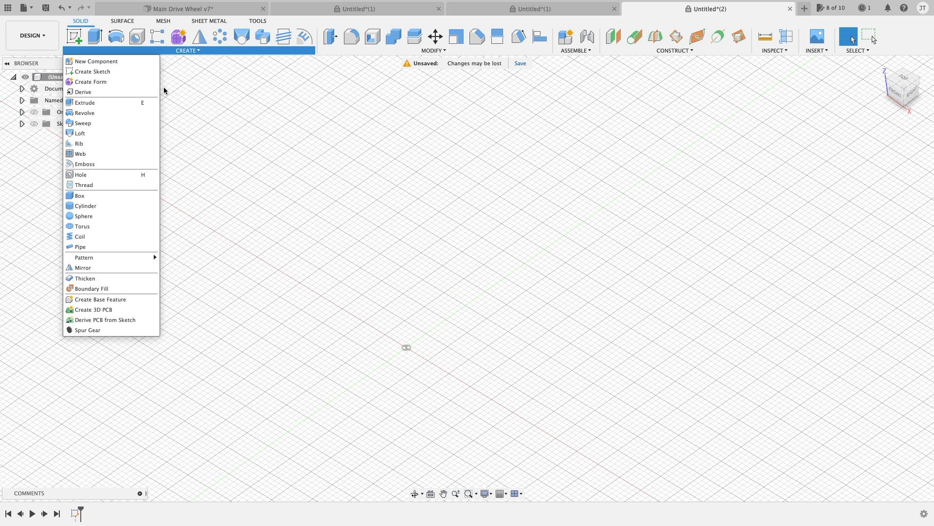
click(95, 217)
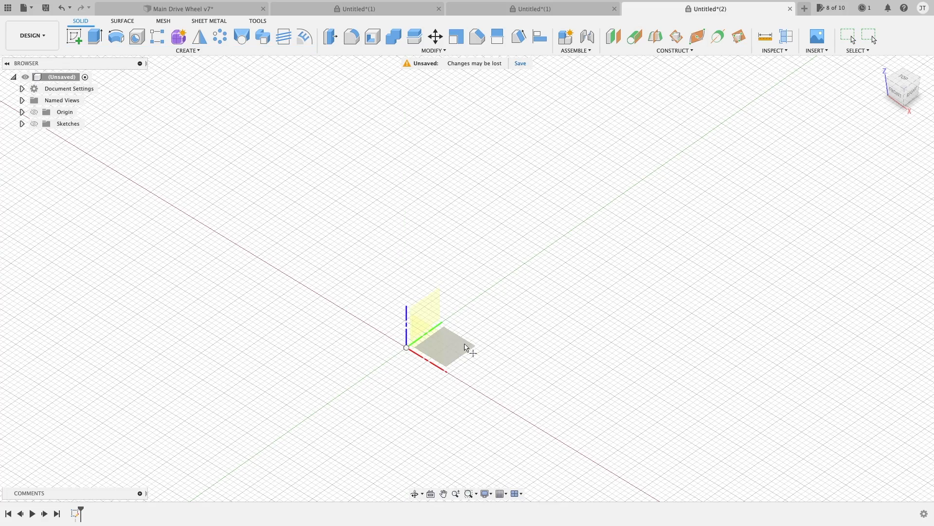
click(464, 346)
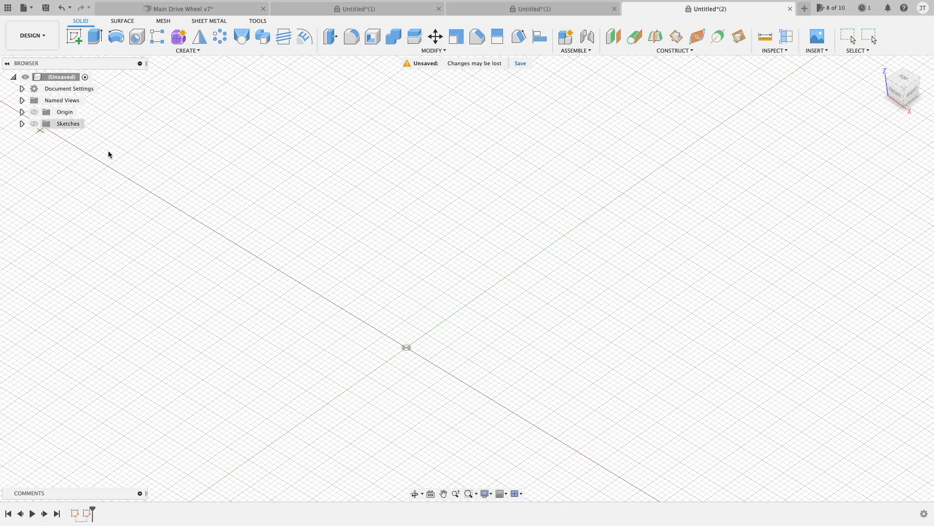
click(406, 347)
drag(407, 317, 409, 271)
middle_drag(420, 291, 444, 240)
drag(433, 208, 432, 181)
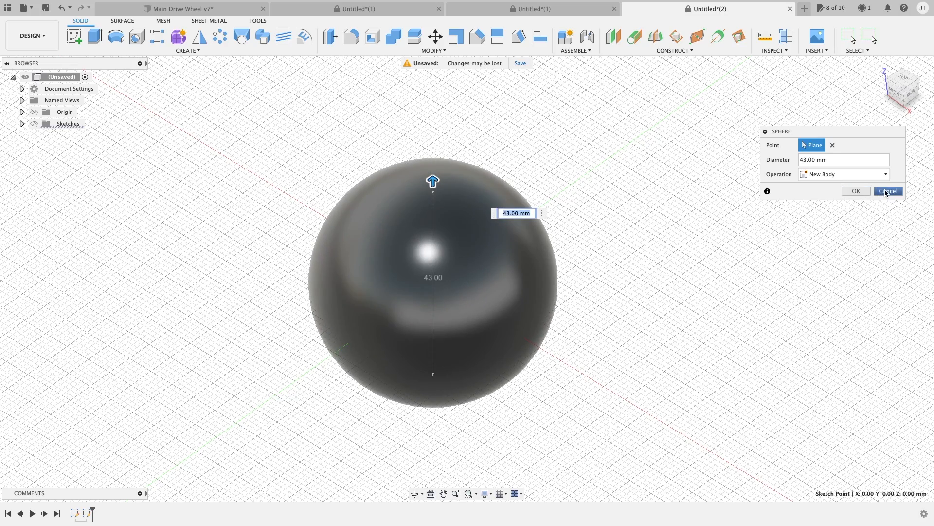
click(887, 191)
Start a torus on the horizontal origin plane, centred on the origin, with an inner diameter of about 60 mm
click(188, 51)
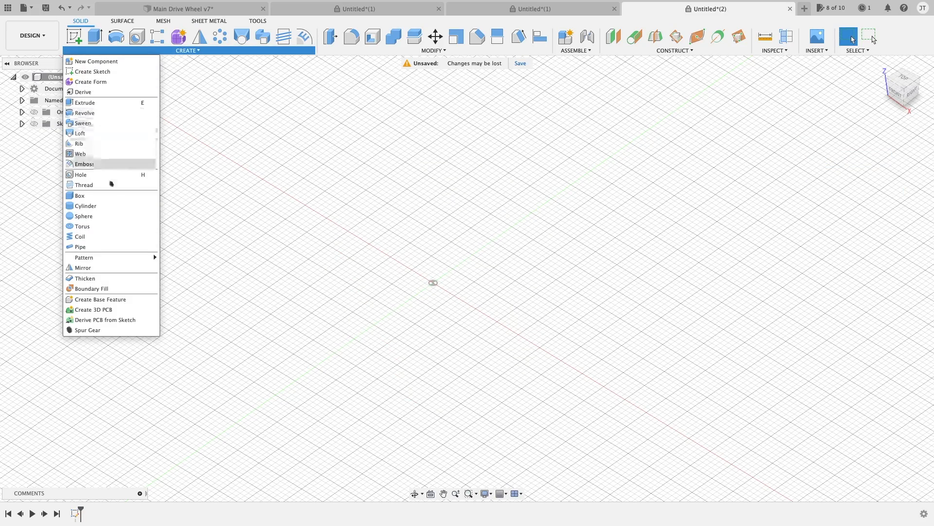
click(97, 227)
click(485, 284)
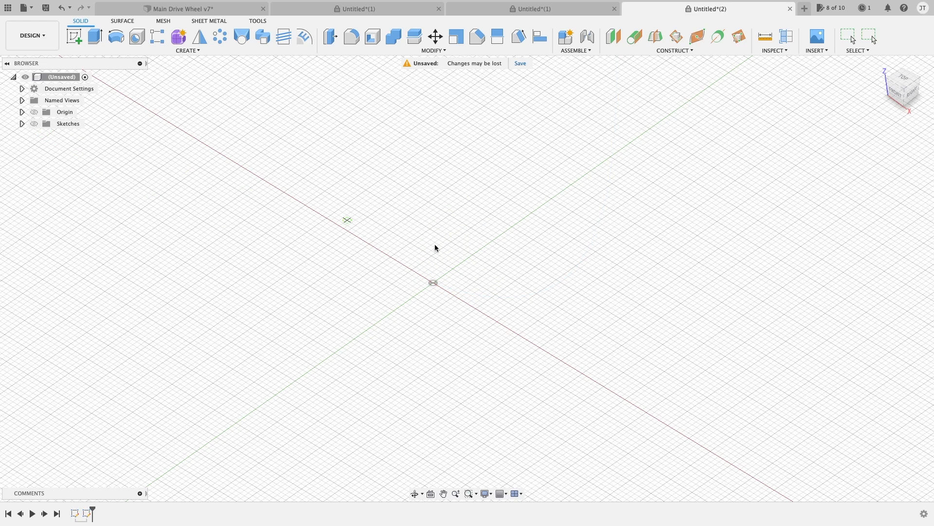
click(433, 283)
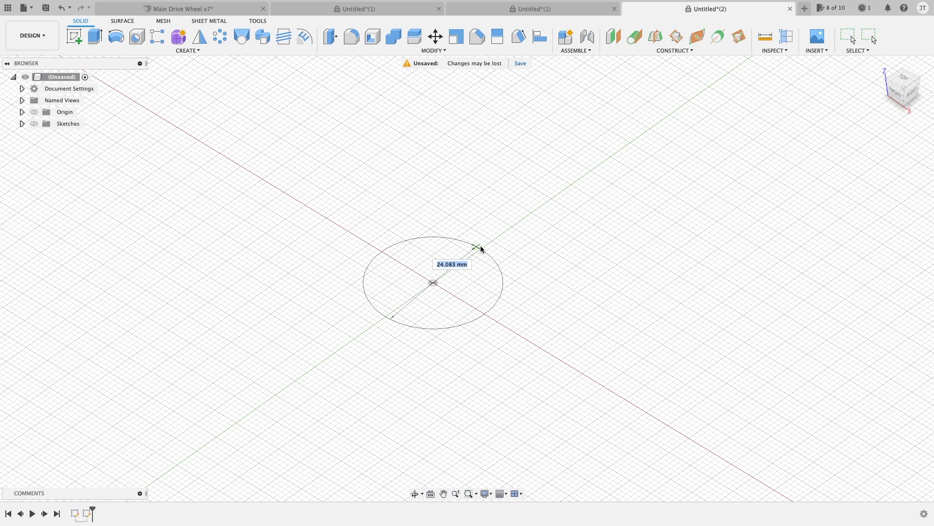
click(552, 200)
Resize the torus preview to an inner diameter of 58 mm and a torus diameter of 8 mm
middle_drag(498, 299, 491, 278)
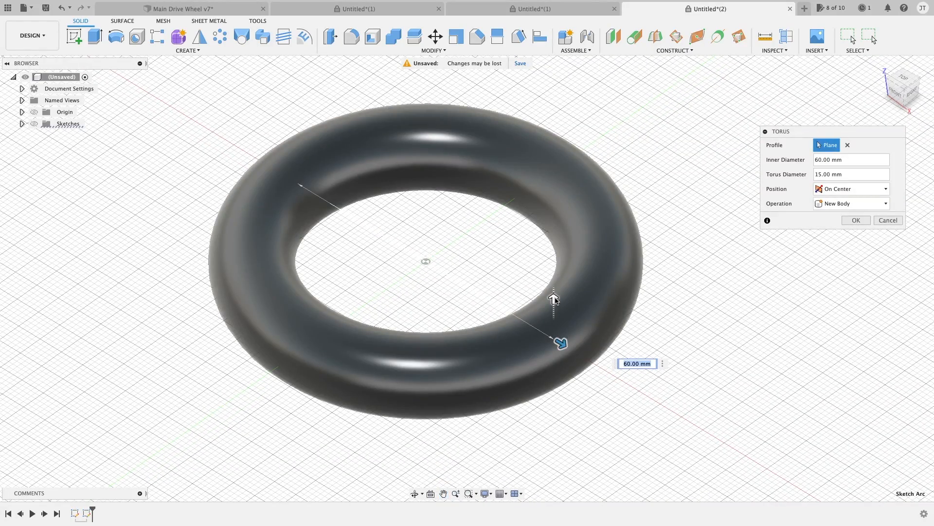
drag(562, 346, 471, 287)
drag(465, 243, 545, 316)
Change the torus position from On Center to Outside, reduce its inner diameter to 20 mm, and cancel the torus
click(866, 190)
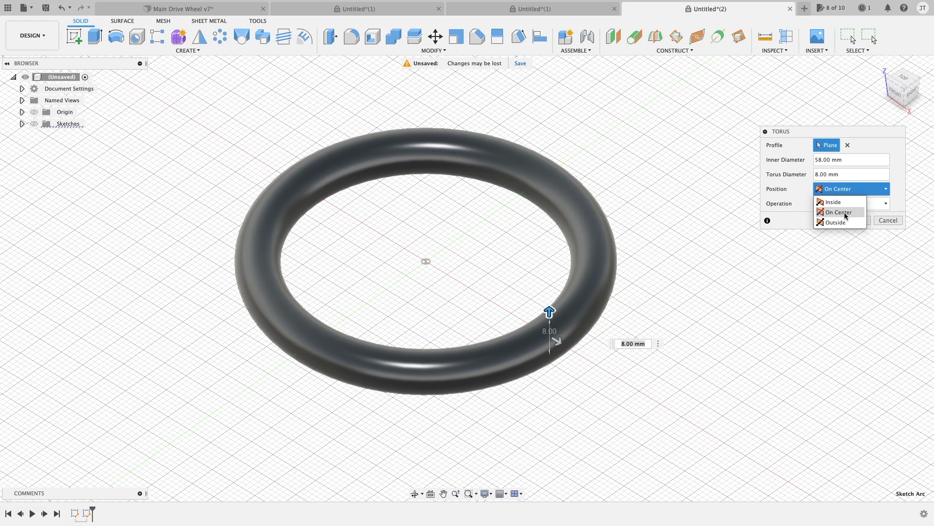
click(838, 215)
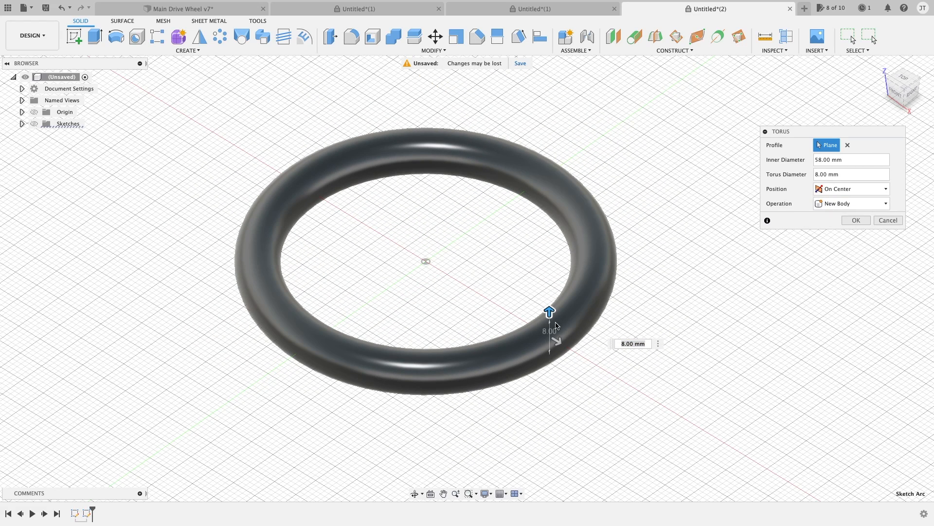
click(852, 189)
click(833, 224)
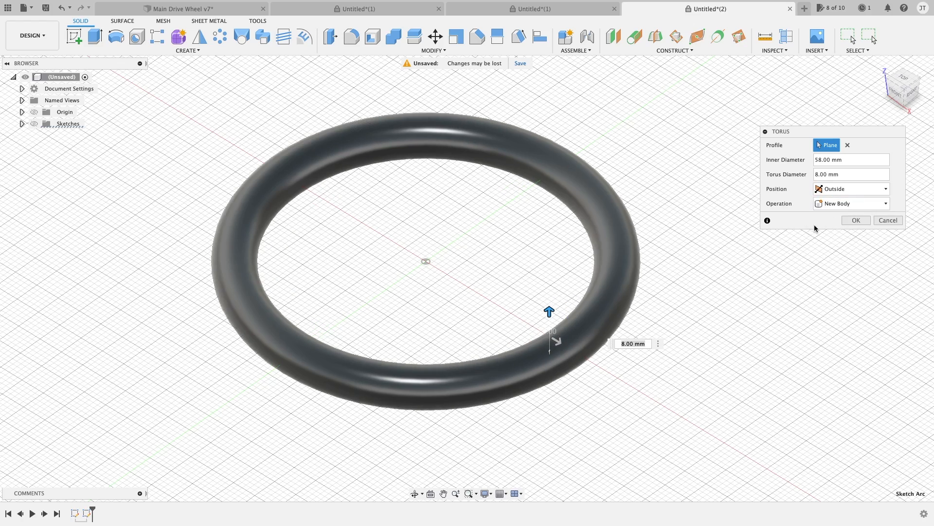
drag(552, 317, 502, 285)
click(886, 221)
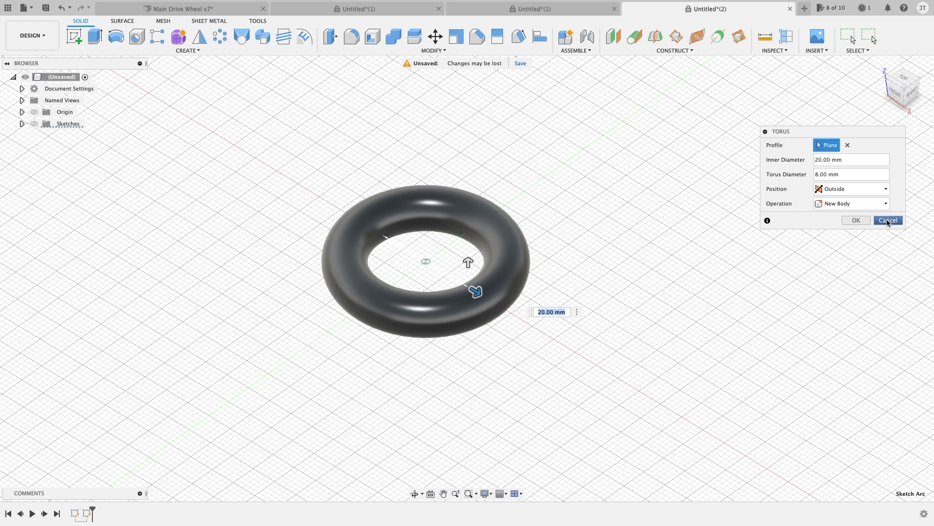
Start a coil on the horizontal origin plane, centred on the origin, with a diameter of about 32 mm
click(174, 49)
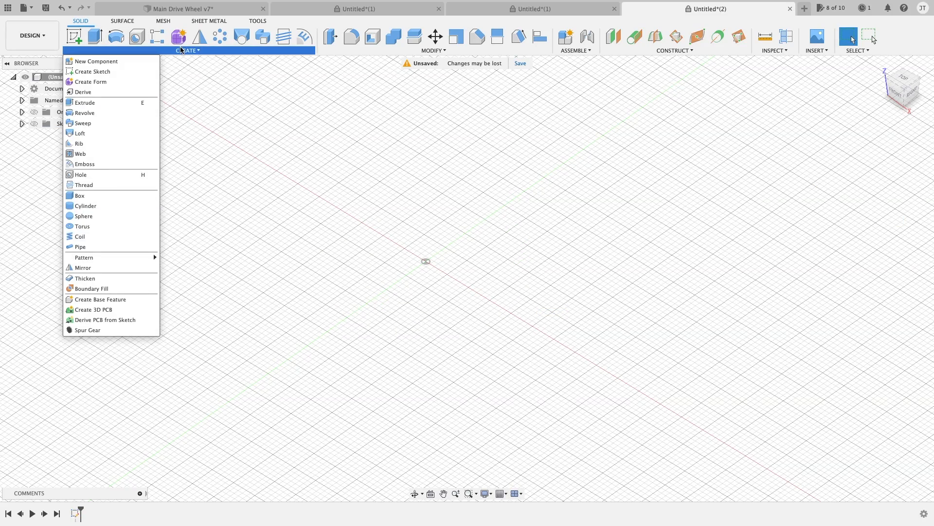
click(80, 237)
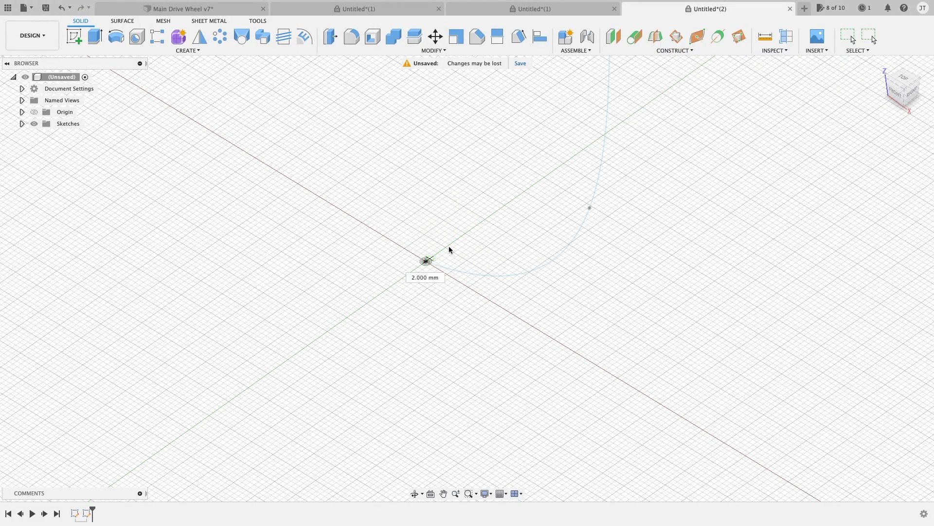
click(490, 212)
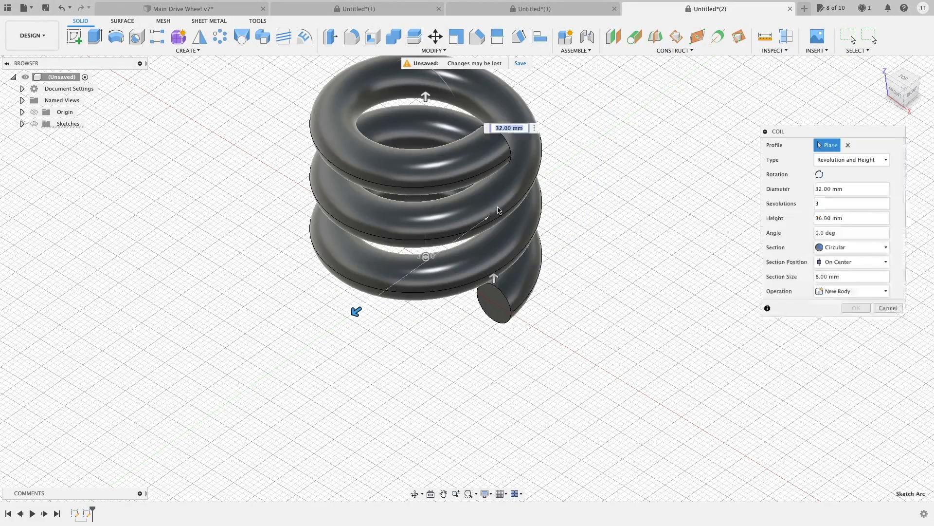
middle_drag(374, 205, 368, 263)
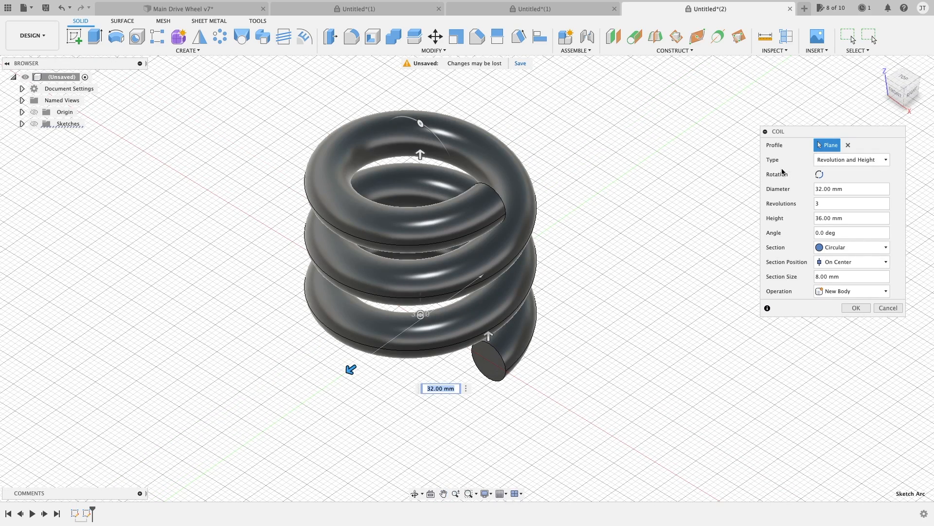
Try the Spiral coil type with a 12 mm pitch and return to Revolution and Height
click(871, 161)
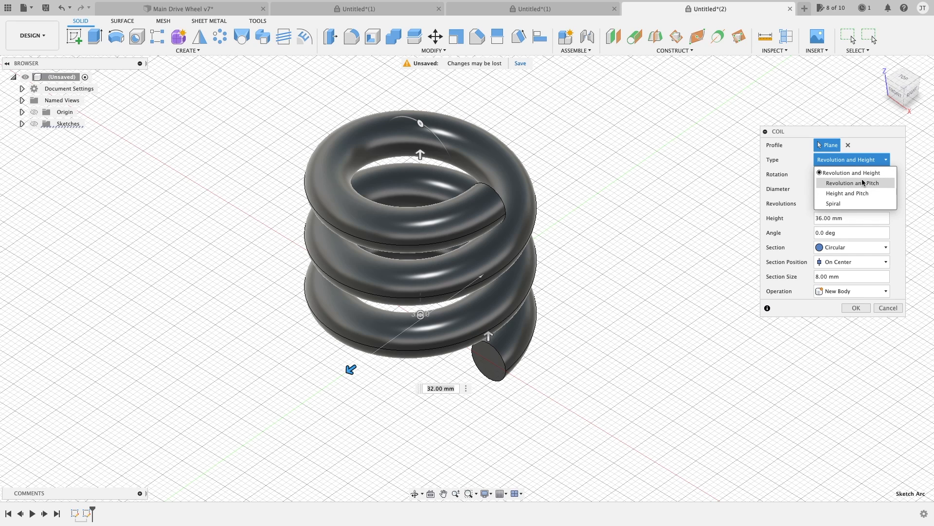
click(837, 203)
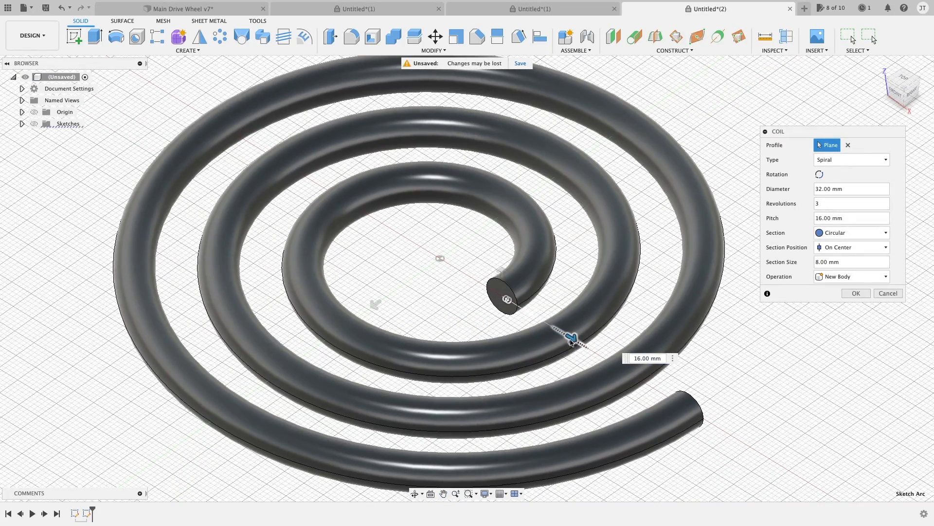
mouse_move(568, 339)
mouse_down()
mouse_move(546, 324)
mouse_move(552, 339)
mouse_up()
click(850, 161)
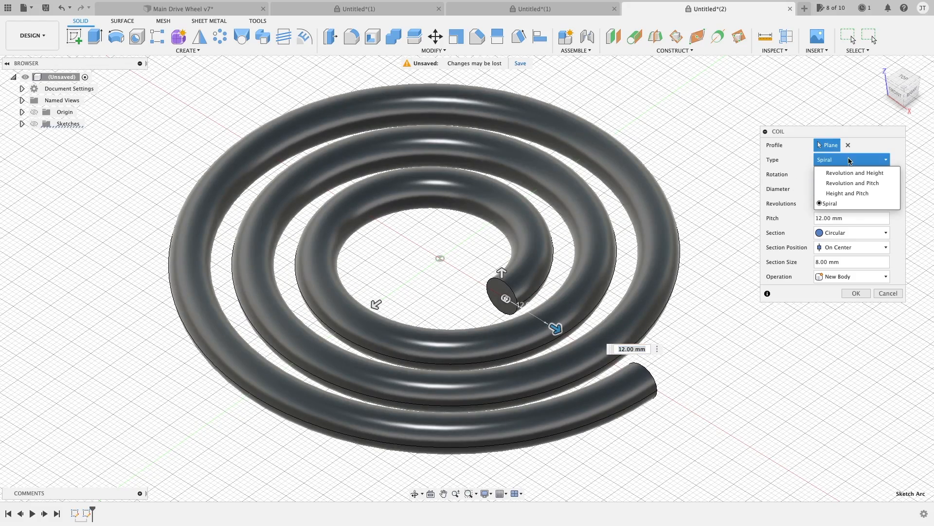
click(847, 173)
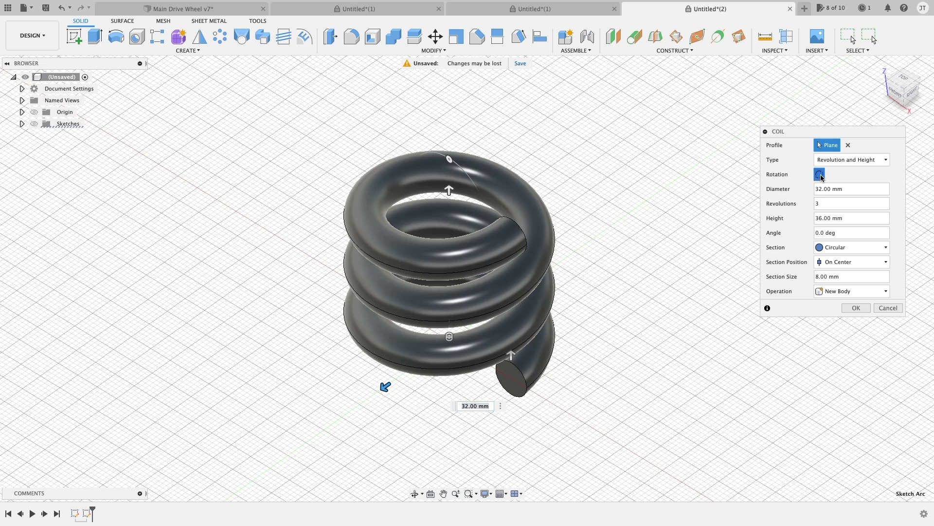
Try the coil's rotation option and enlarge the coil to a 46 mm diameter, 55 mm height and 11.5 mm Circular section
click(821, 175)
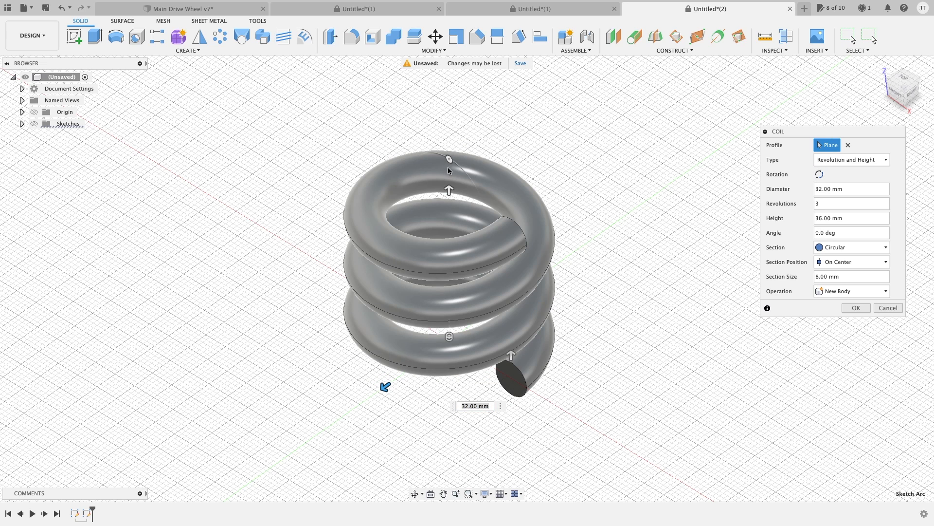
drag(450, 160, 457, 165)
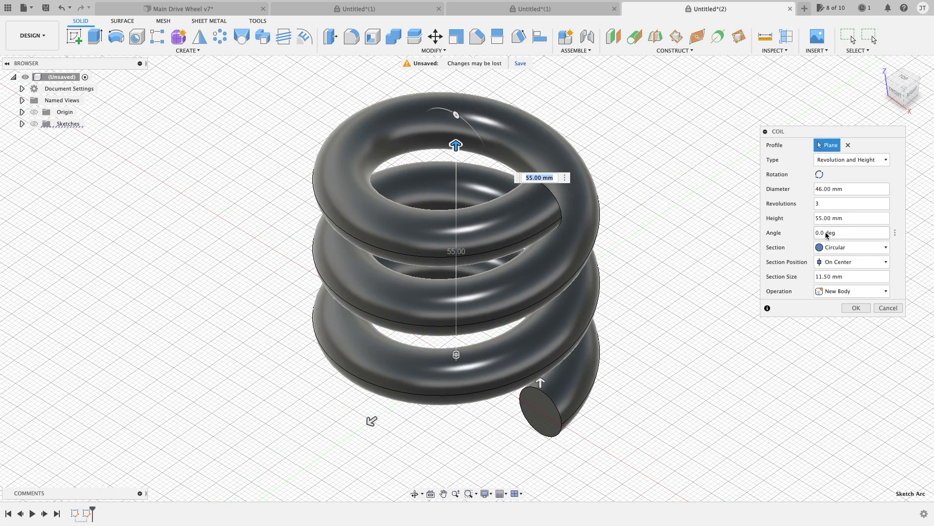
click(828, 248)
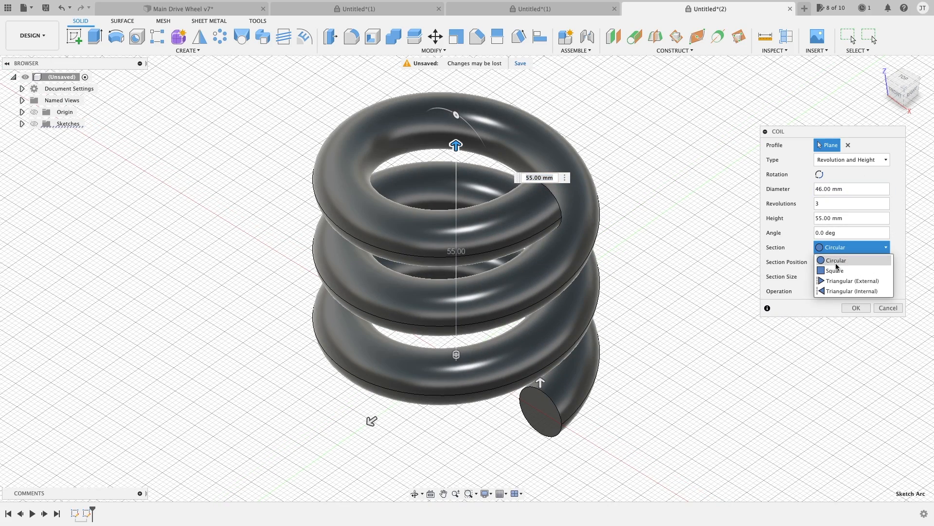
click(822, 260)
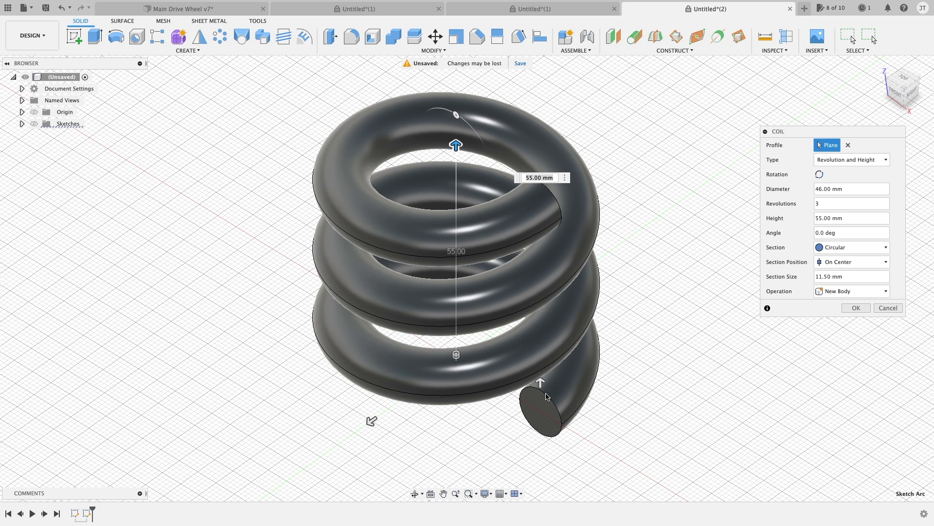
Switch the coil section in turn to Square, Triangular (External) and Triangular (Internal)
click(838, 247)
click(837, 265)
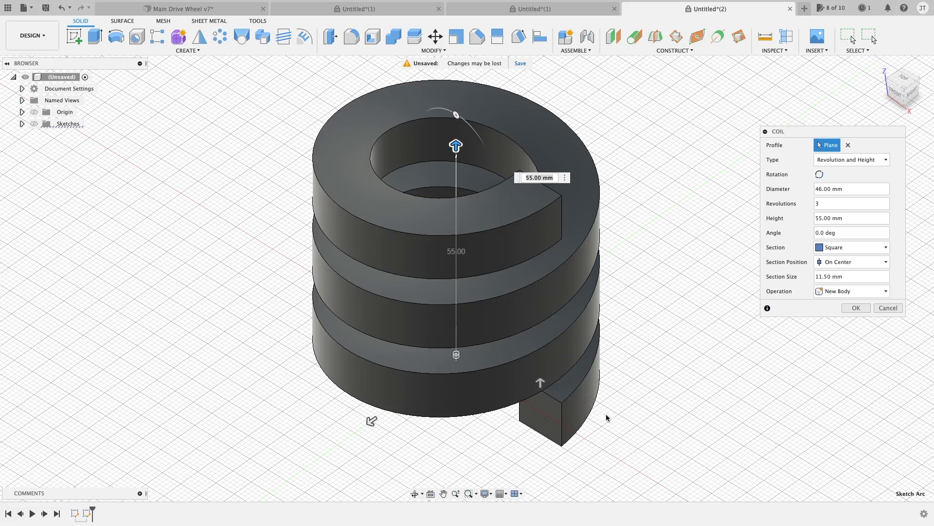
shift+middle_drag(609, 205, 584, 200)
click(851, 246)
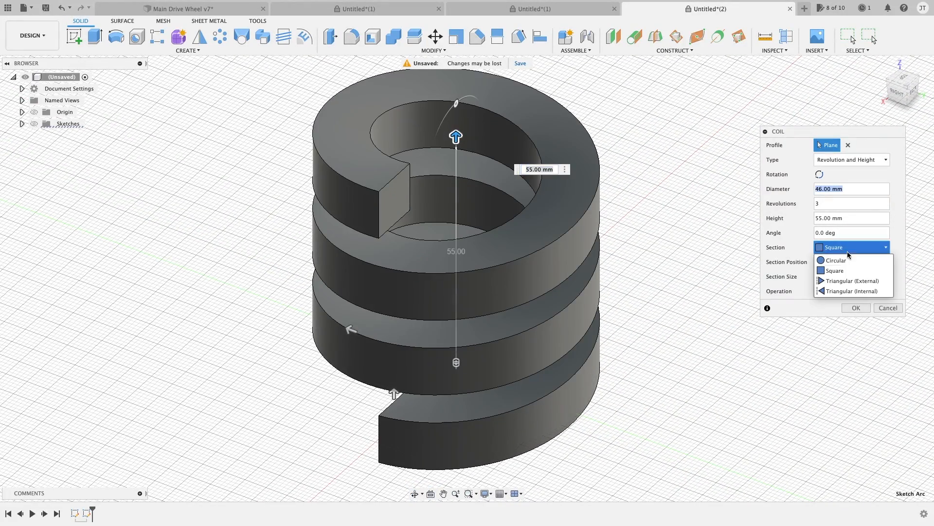
click(844, 279)
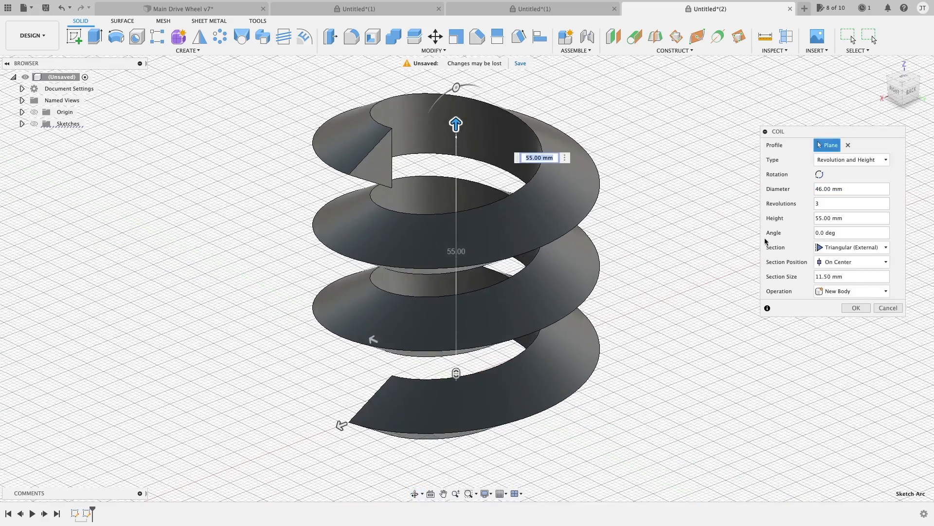
click(843, 263)
click(841, 248)
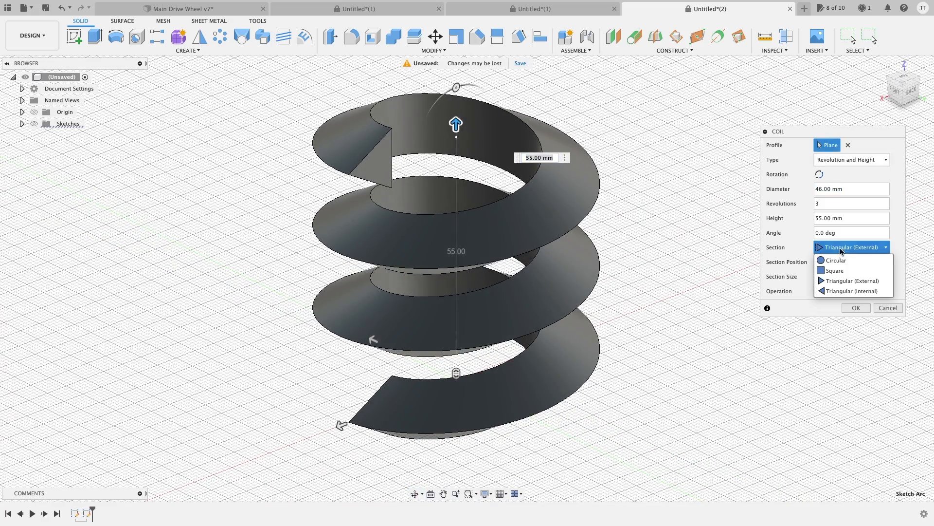
click(844, 292)
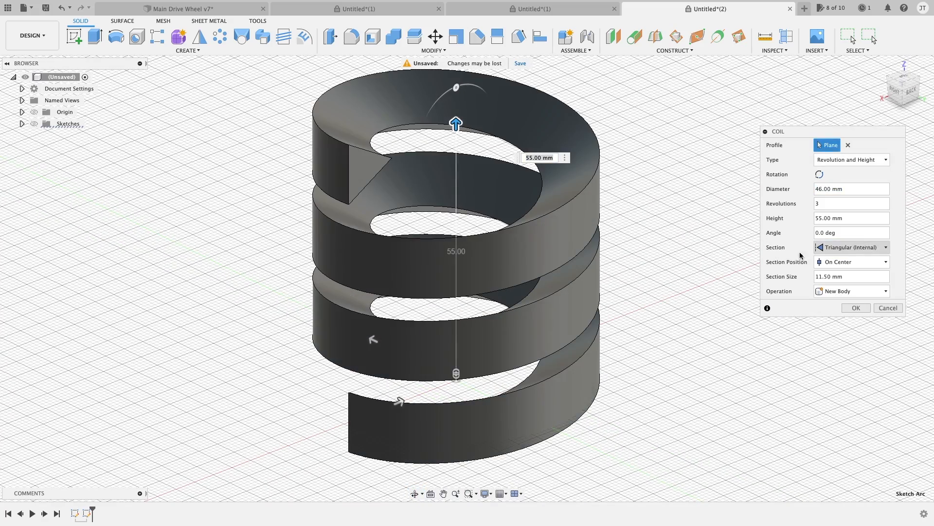
Preview the triangular coil section positioned Inside, and restore a Circular section positioned On Center
click(865, 263)
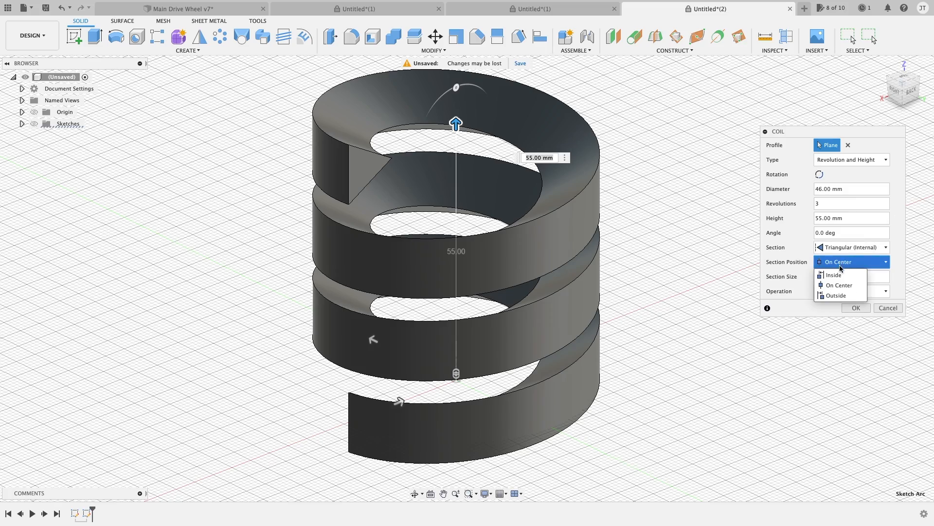
click(833, 274)
shift+middle_drag(658, 267, 760, 262)
click(866, 247)
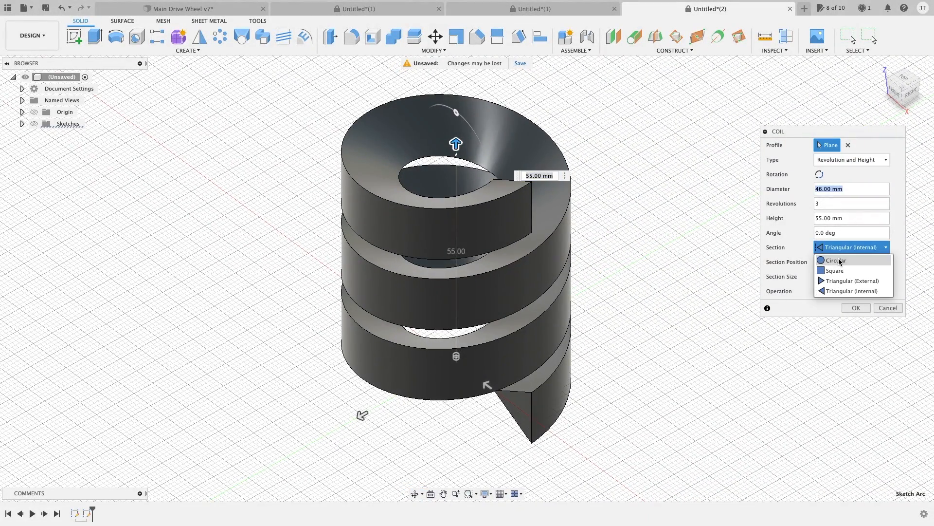
click(835, 256)
click(839, 263)
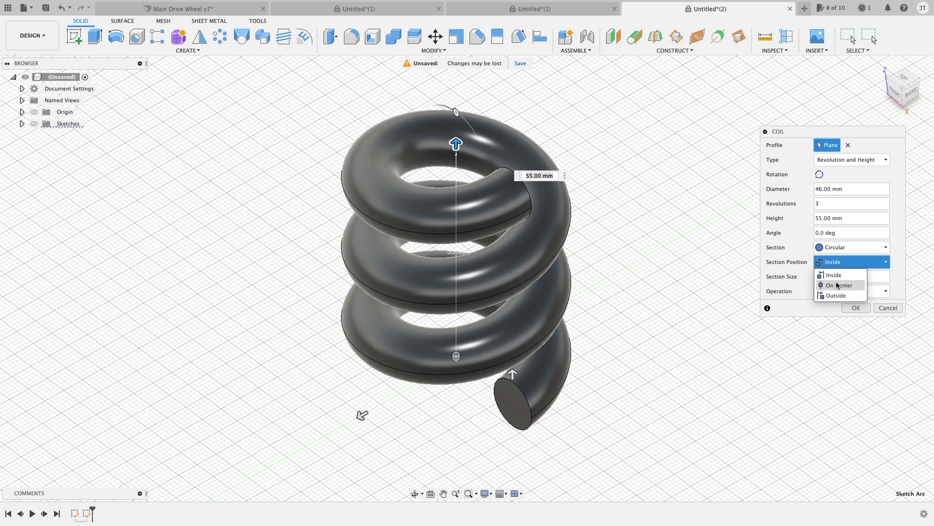
click(838, 287)
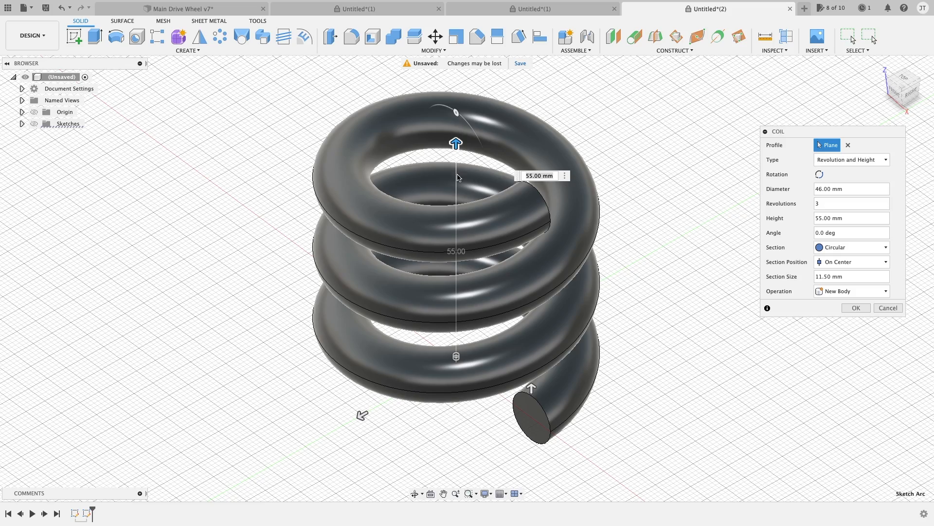
Reduce the coil diameter to 45 mm
shift+middle_drag(487, 270, 541, 272)
mouse_move(446, 440)
mouse_down()
mouse_move(452, 430)
mouse_move(445, 440)
mouse_up()
shift+middle_drag(510, 399, 376, 219)
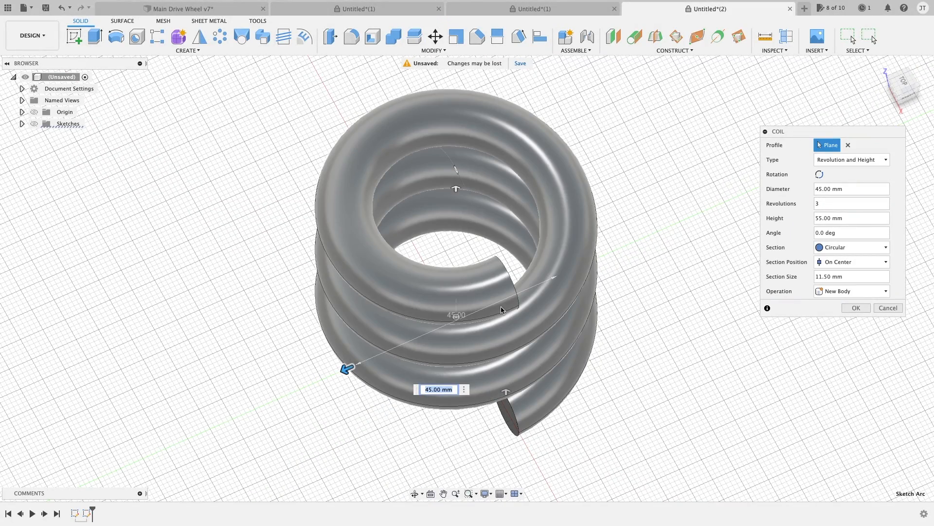
Change the coil's section position to Inside and then to Outside, and cancel the coil
click(842, 265)
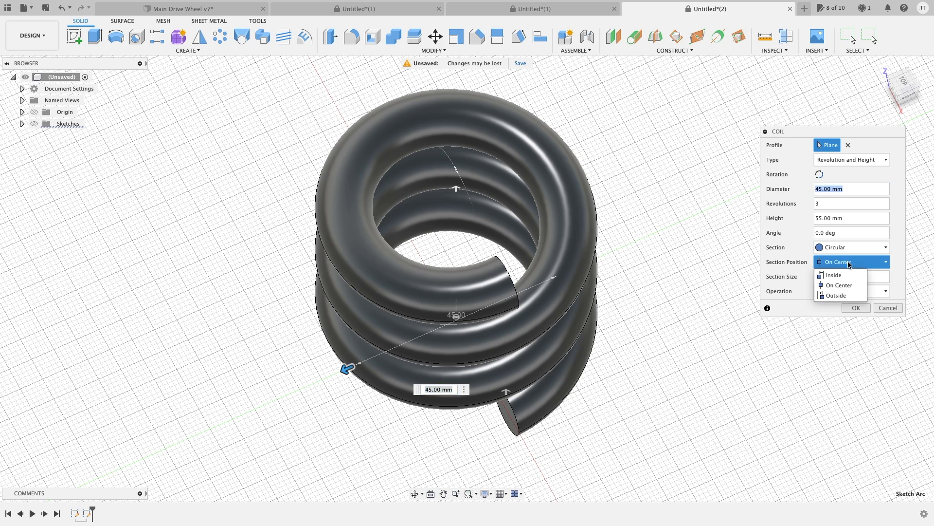
click(841, 276)
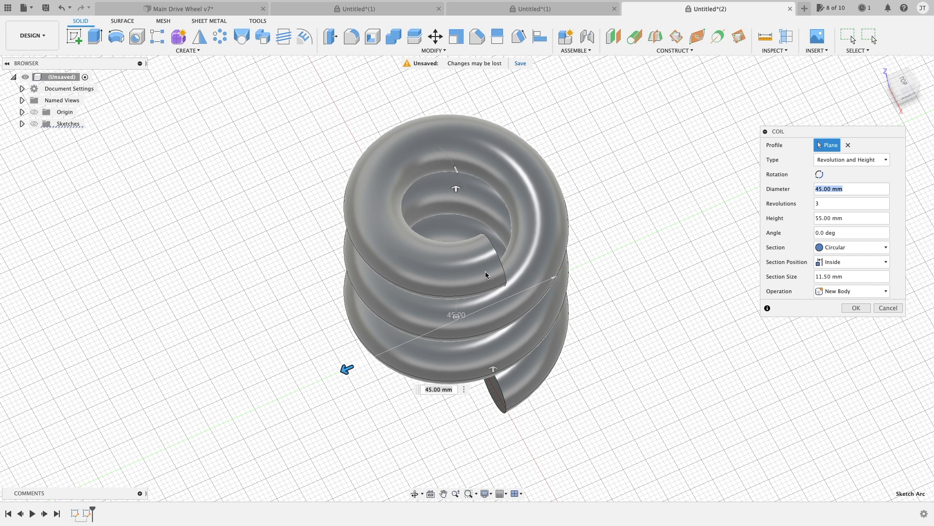
click(846, 262)
click(844, 296)
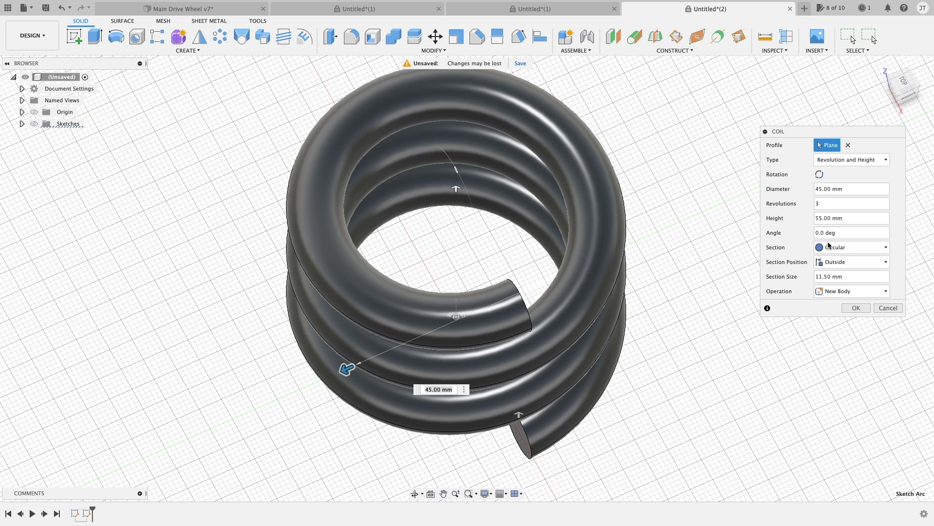
click(893, 308)
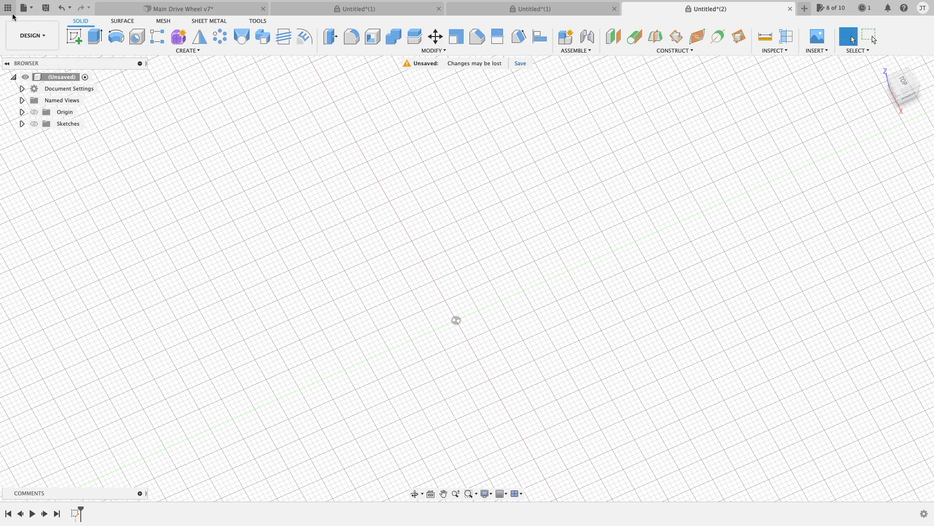
Start the Pipe command and make the hidden sketches visible
click(181, 51)
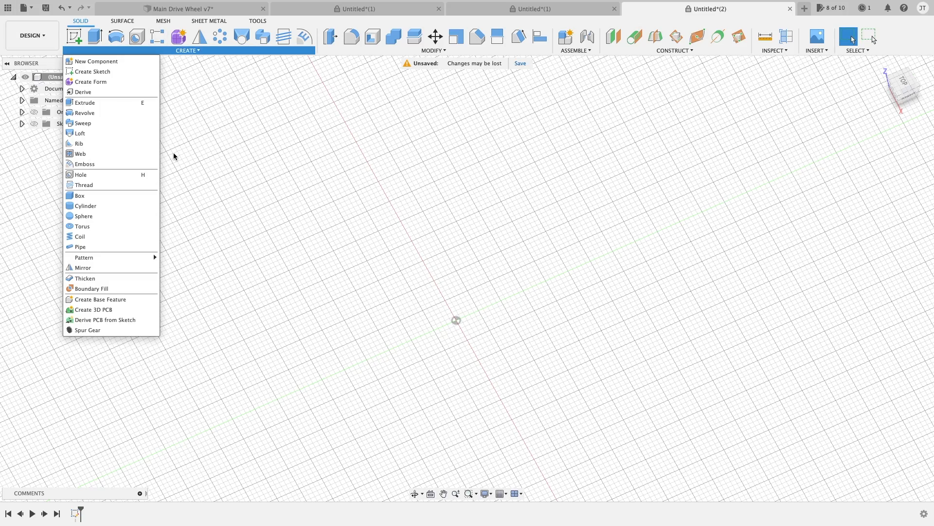
click(95, 247)
shift+middle_drag(572, 263, 505, 214)
click(22, 123)
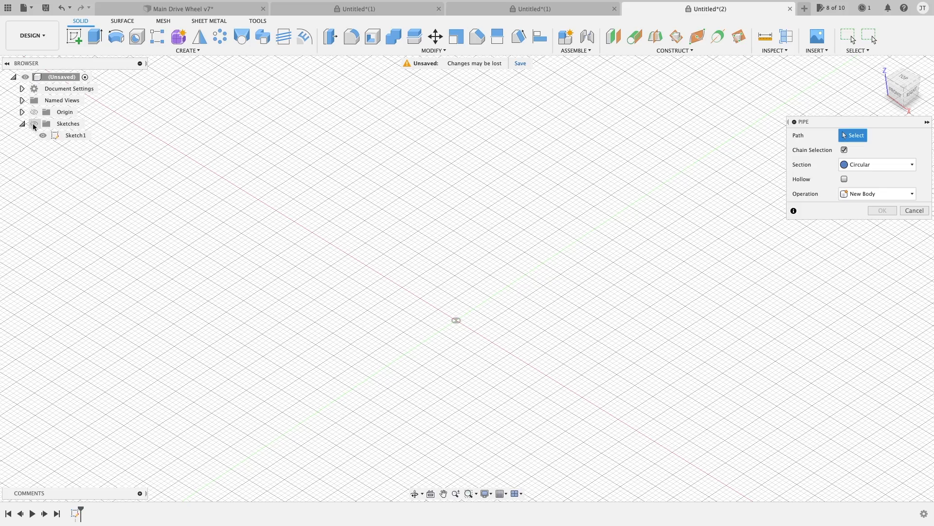
click(35, 123)
Select the fit point spline in the sketch as the pipe's path
scroll(530, 250, up, 6)
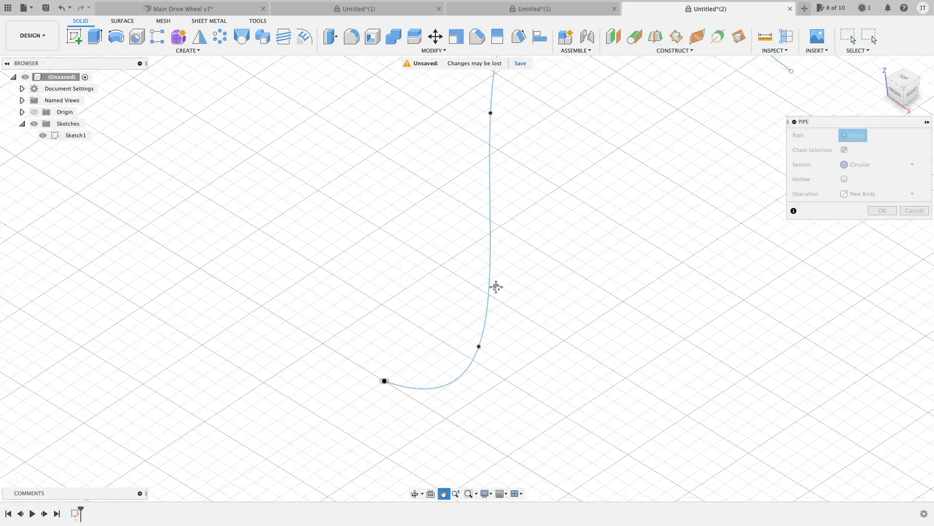
scroll(459, 345, down, 3)
shift+middle_drag(502, 220, 467, 268)
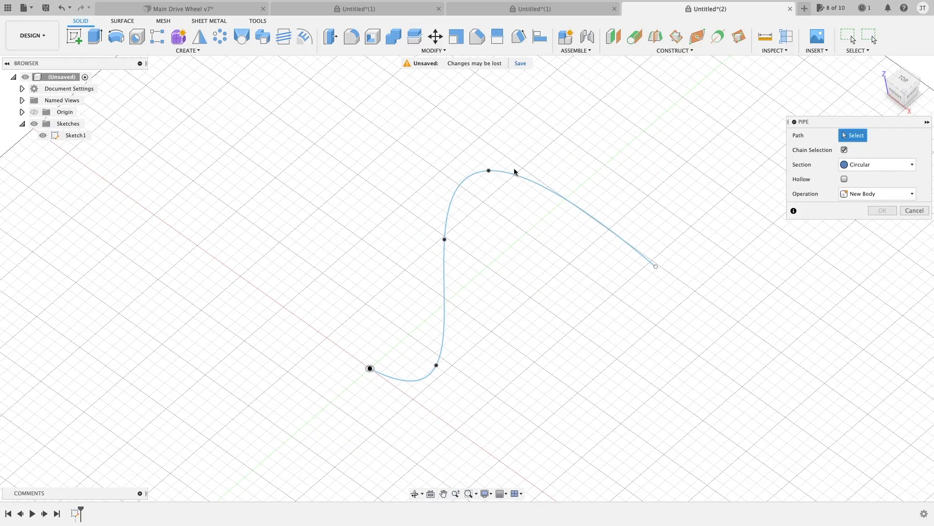
mouse_move(588, 204)
shift+middle_down()
mouse_move(586, 190)
mouse_move(588, 208)
shift+middle_up()
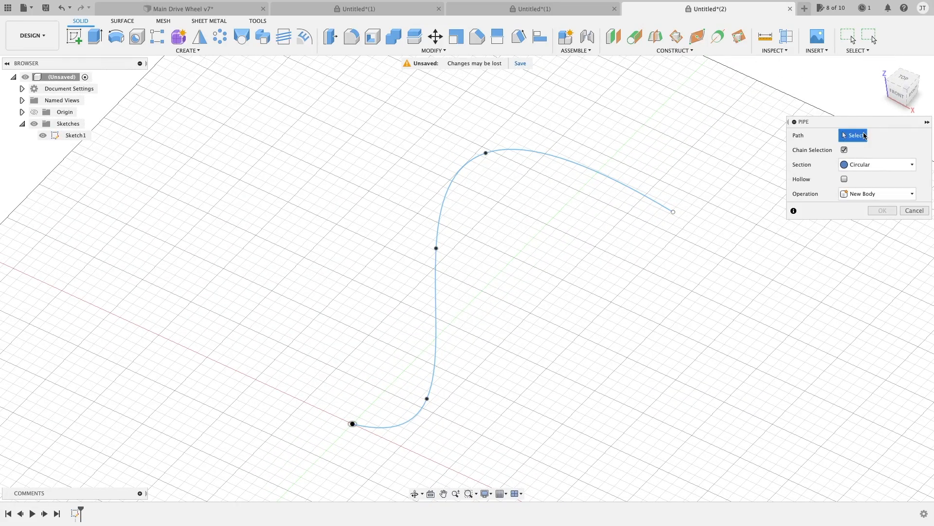
click(571, 158)
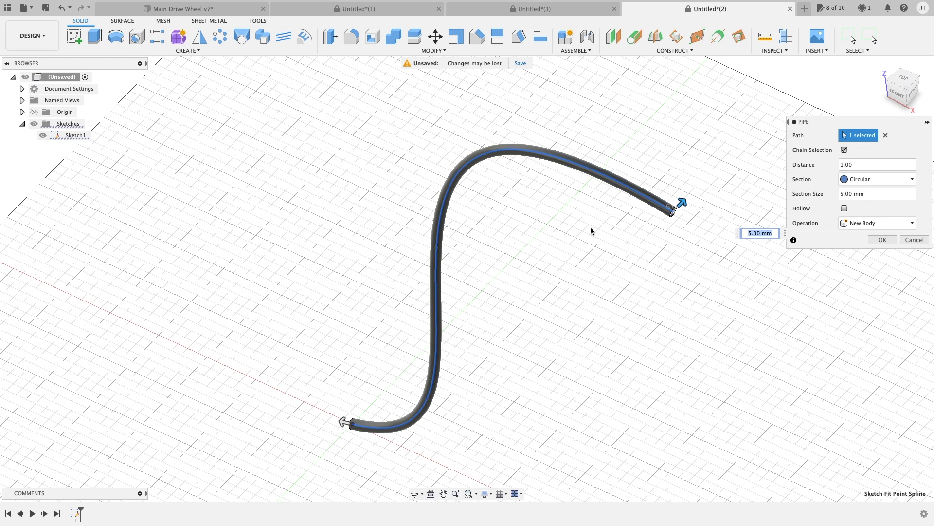
Enlarge the pipe's section size to 20 mm
scroll(694, 207, up, 3)
drag(675, 200, 726, 245)
shift+middle_drag(709, 246, 699, 215)
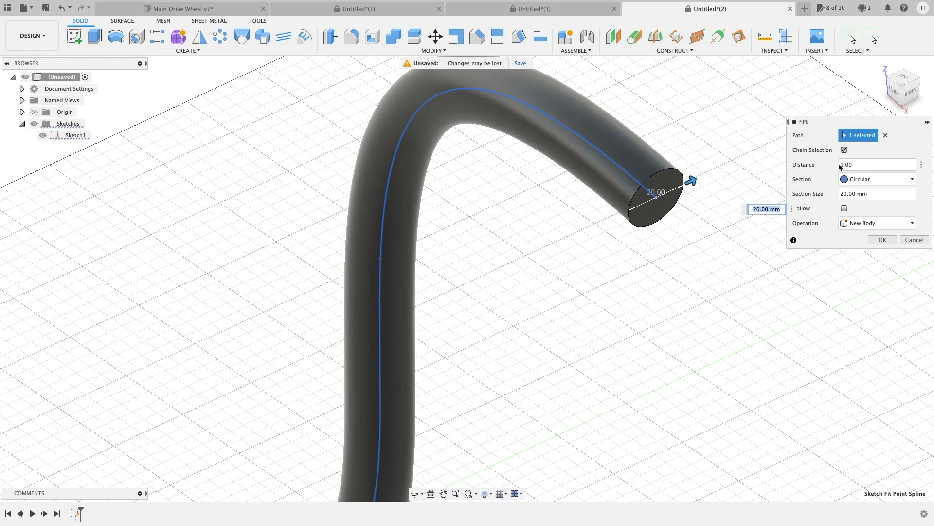
Make the pipe hollow with a section thickness of 2 mm
click(845, 208)
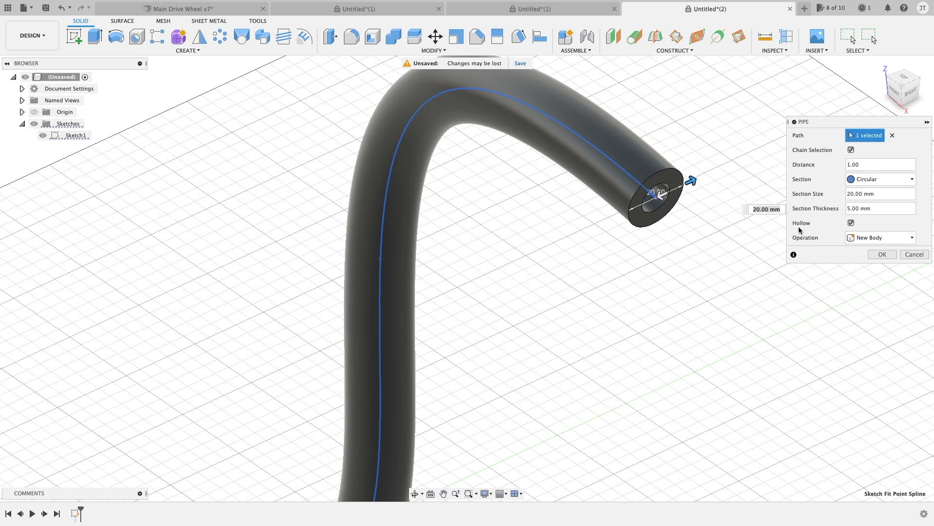
scroll(702, 204, up, 3)
drag(663, 194, 681, 168)
Preview the hollow pipe with a Square section and with a Triangular section
scroll(667, 176, down, 5)
shift+middle_drag(606, 262, 772, 93)
shift+middle_drag(518, 390, 598, 277)
click(904, 179)
click(870, 205)
mouse_move(727, 244)
shift+middle_down()
mouse_move(688, 238)
mouse_move(709, 235)
mouse_move(720, 247)
shift+middle_up()
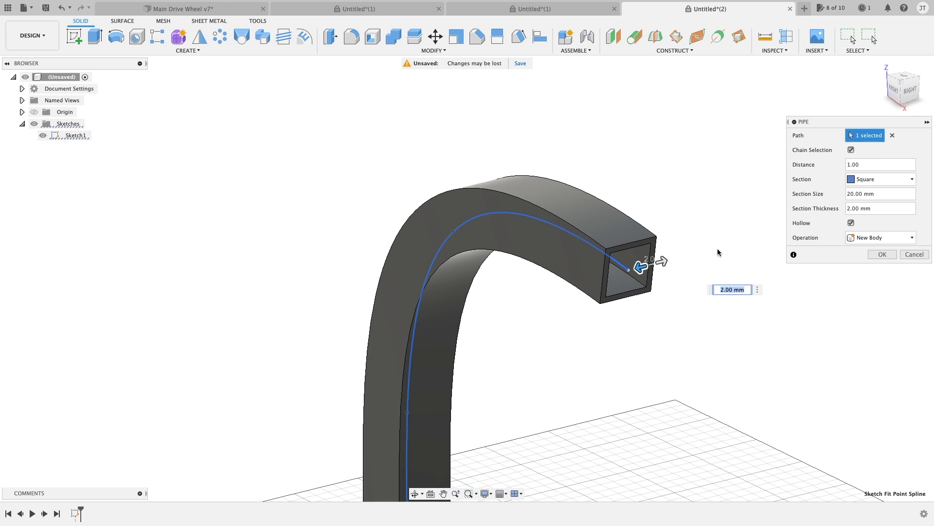
click(881, 179)
click(870, 213)
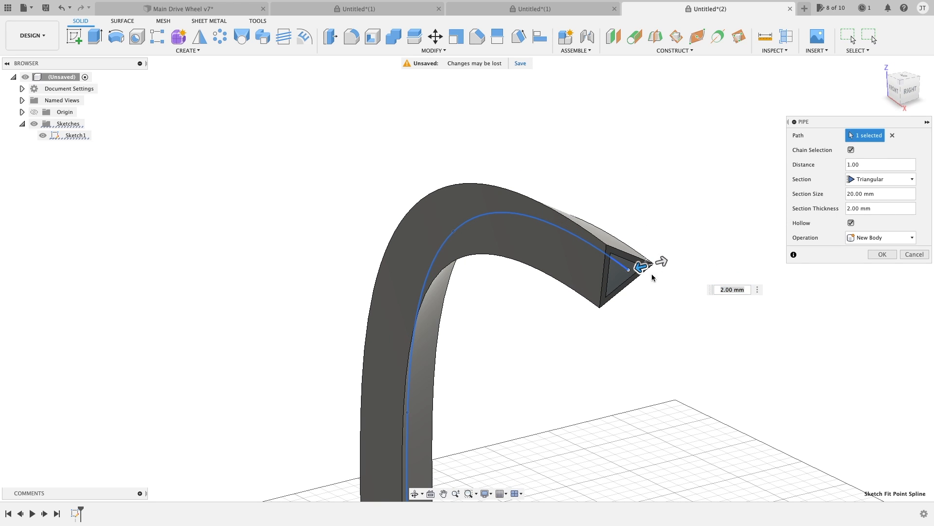
shift+middle_drag(715, 265, 691, 236)
Switch the pipe section back to Square and then to Circular
click(881, 179)
click(867, 203)
click(871, 181)
click(867, 192)
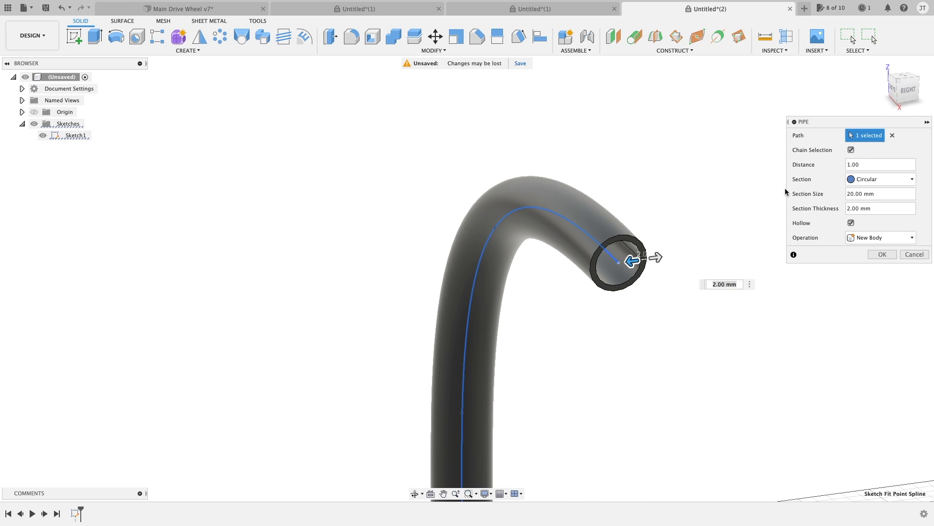